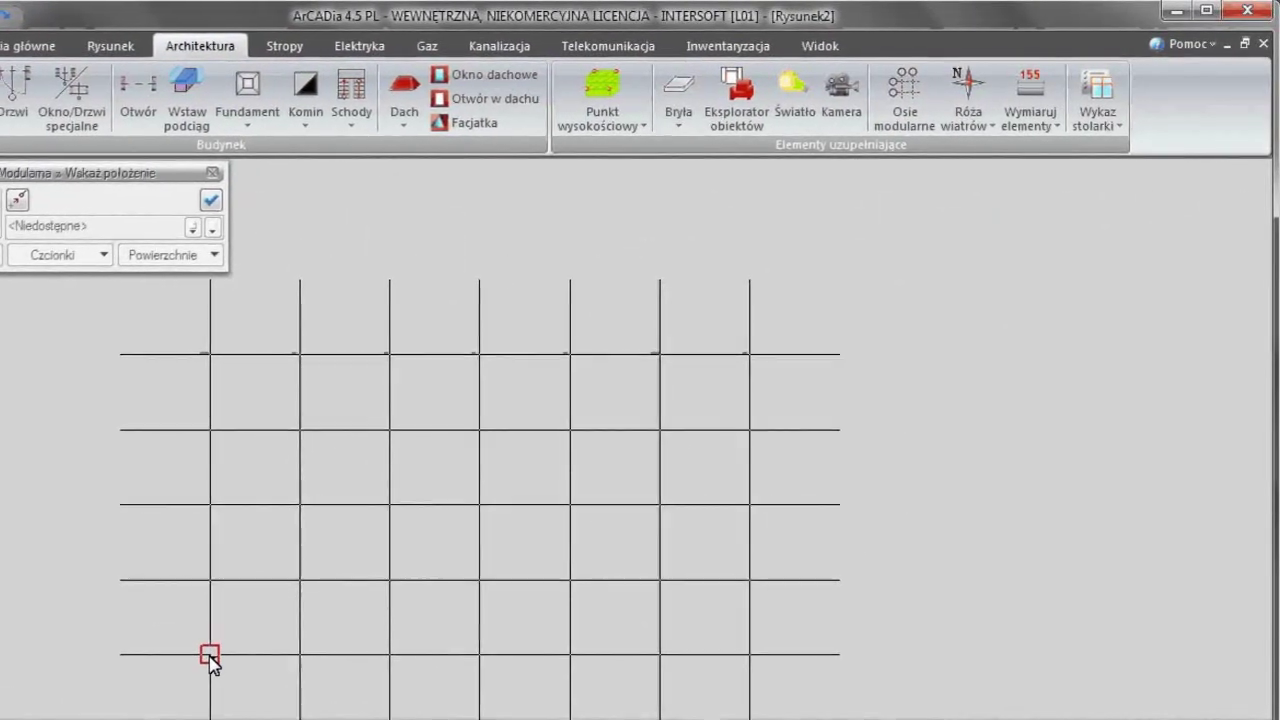
Step: Fix the rectangular axis grid, then place a second rotated Osie modularne grid over its right side
click(194, 666)
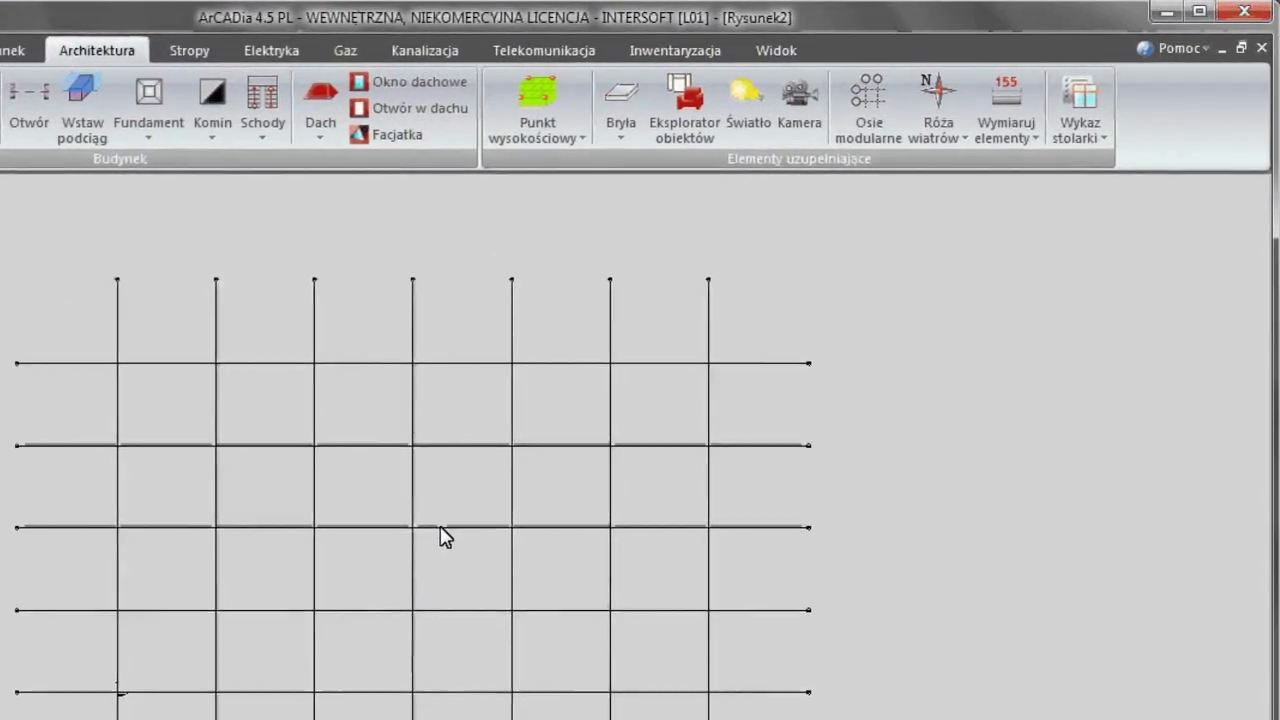
click(855, 103)
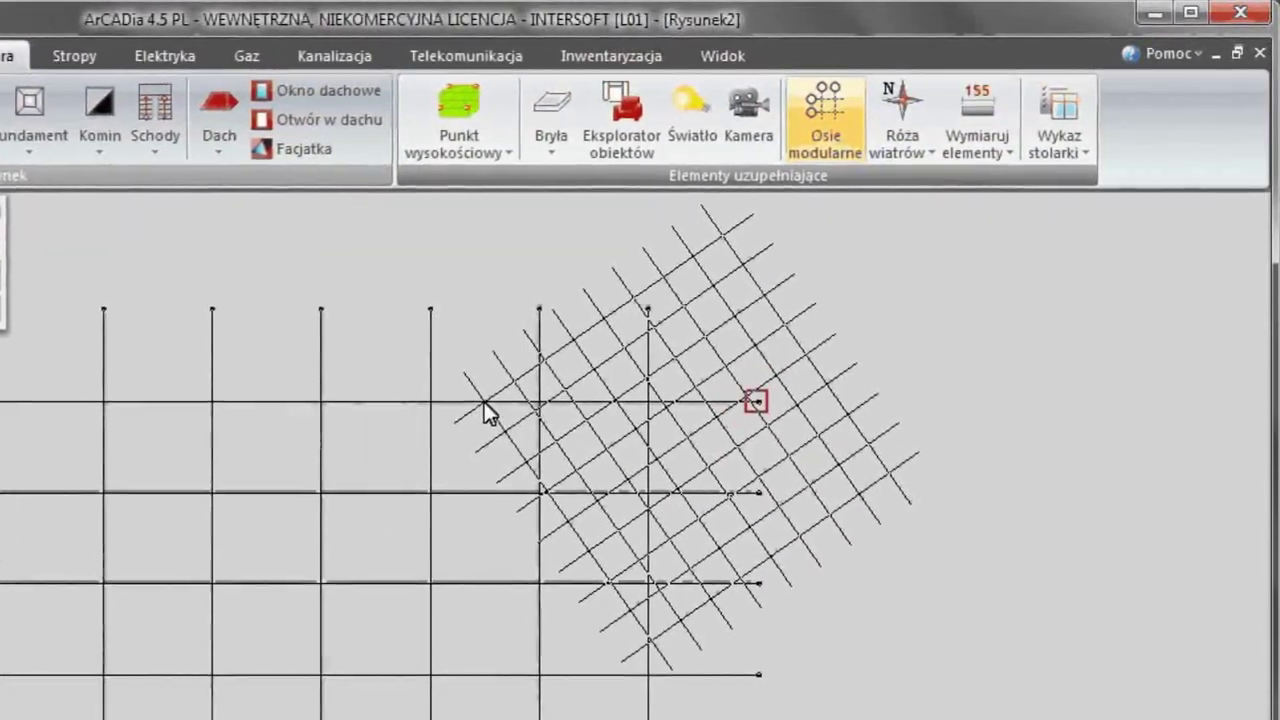
click(549, 304)
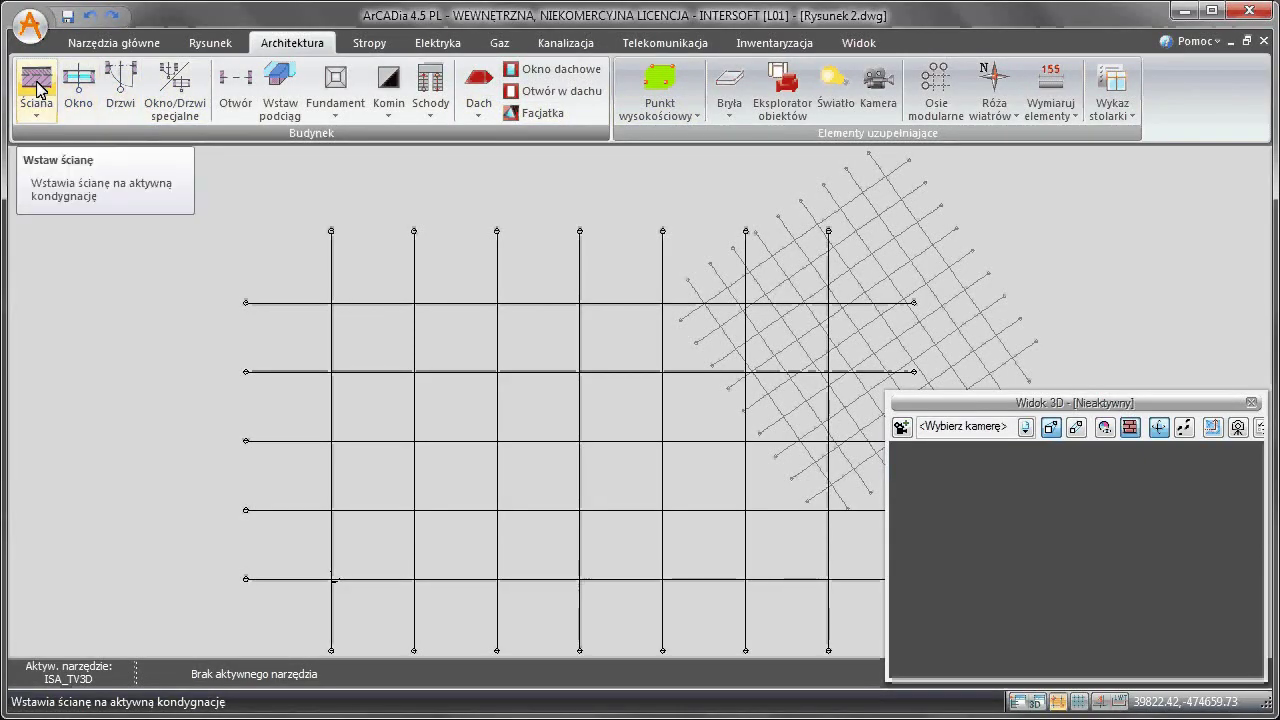
Step: Trace the three-layer brick outer walls through the grid corners, including the angled side, and check them in 3D
click(37, 88)
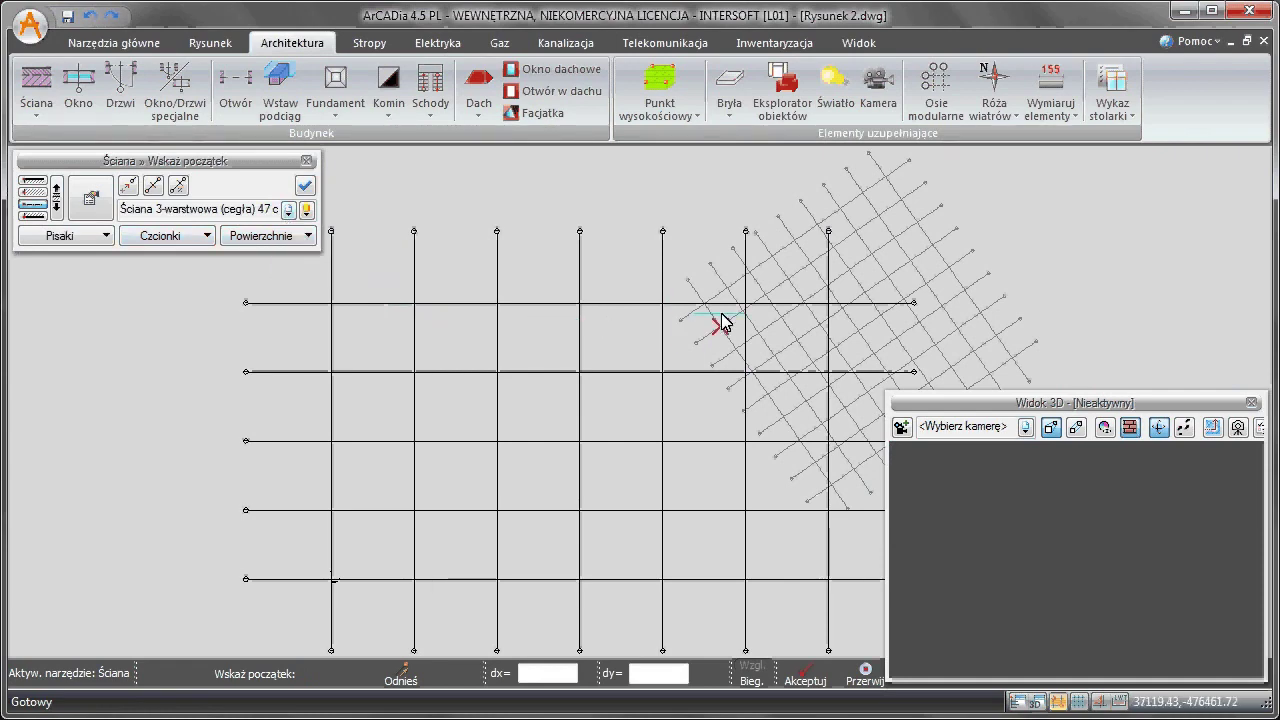
scroll(714, 314, up, 3)
scroll(690, 305, up, 2)
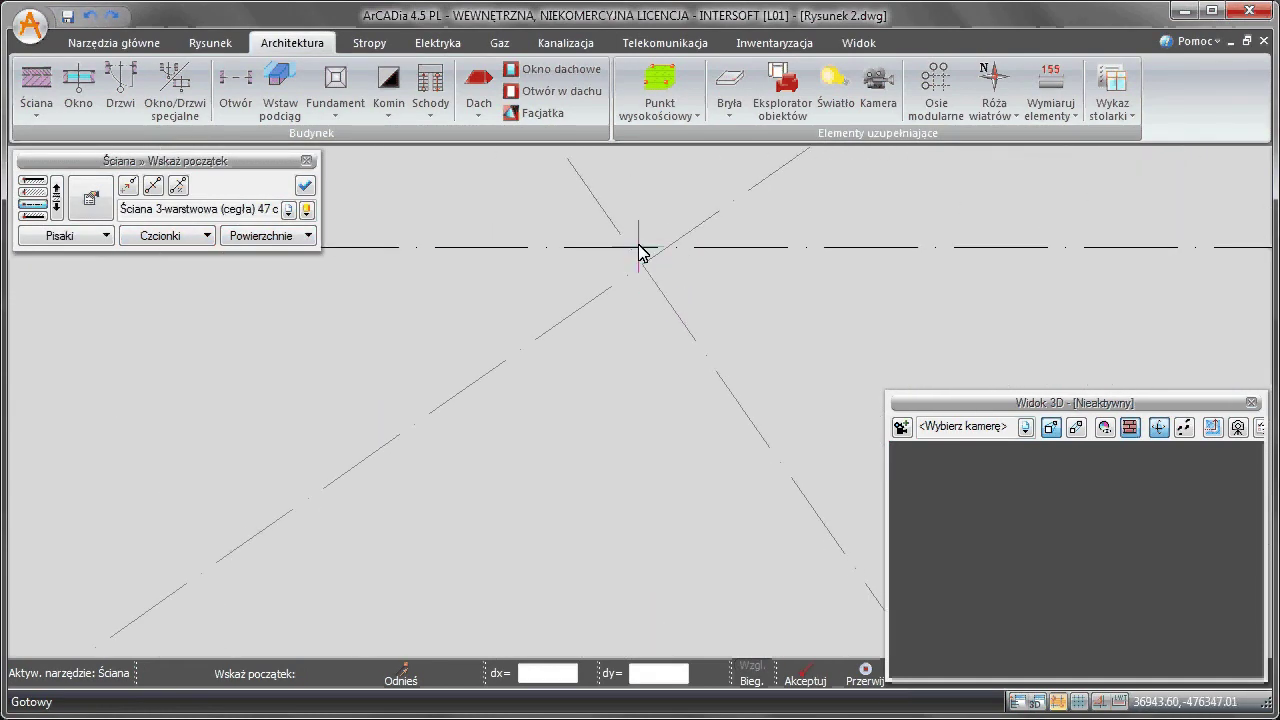
click(668, 247)
scroll(705, 305, down, 5)
scroll(700, 80, down, 7)
click(282, 43)
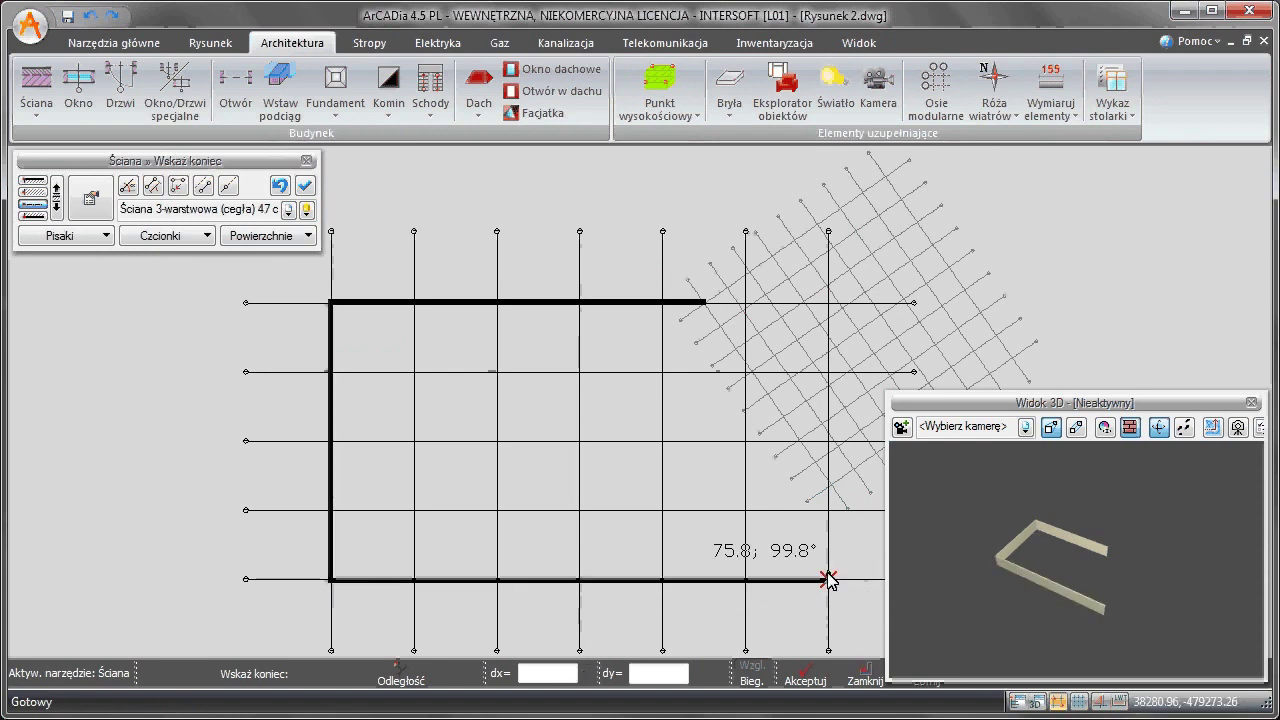
click(828, 485)
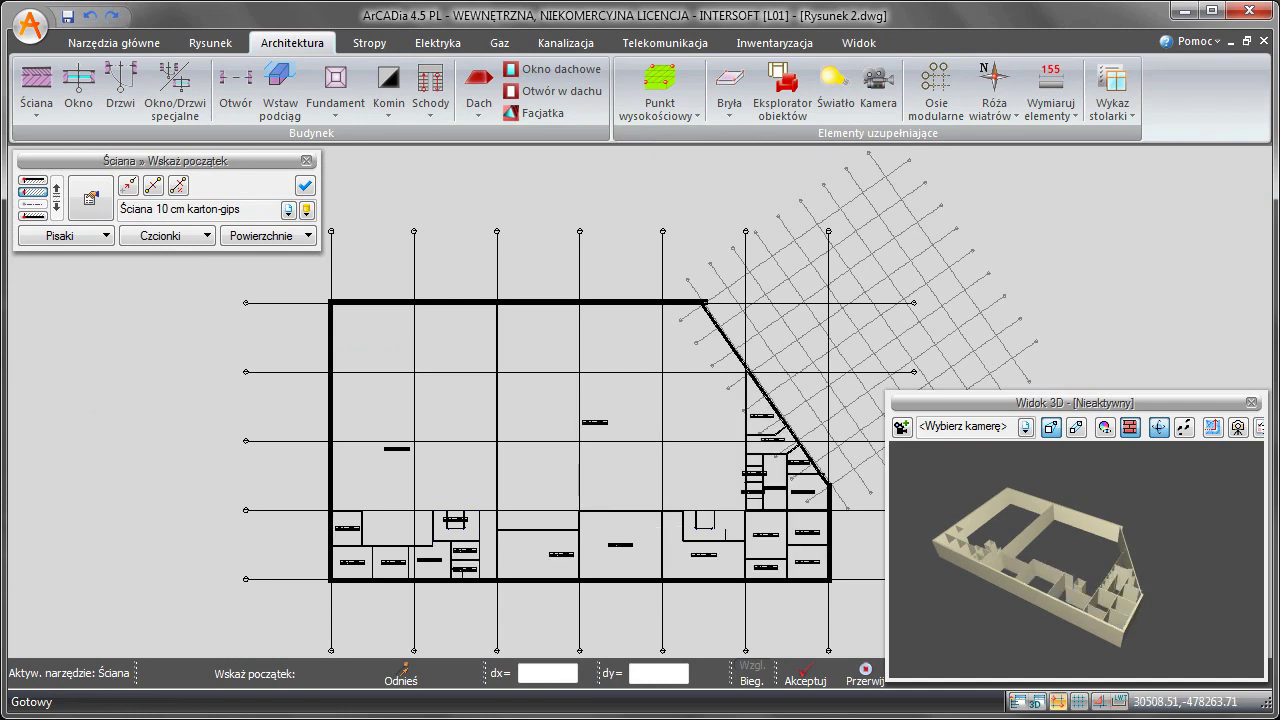
key(Escape)
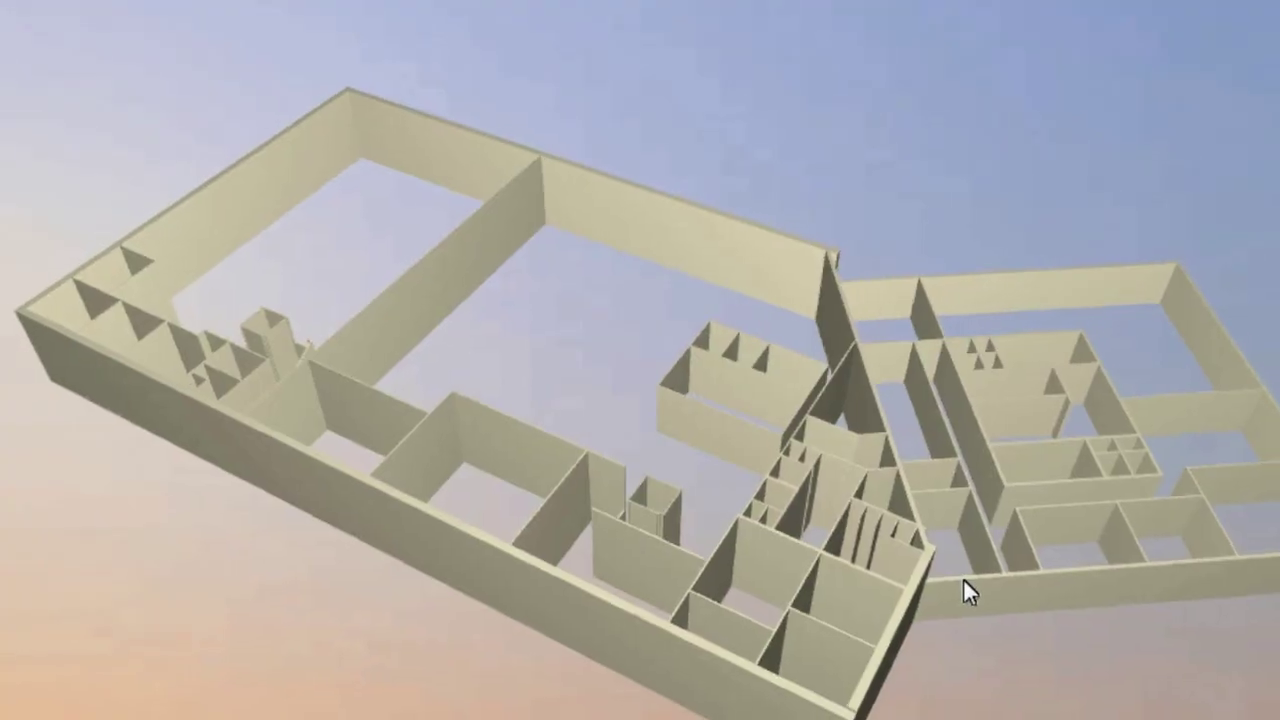
middle_drag(939, 562, 874, 520)
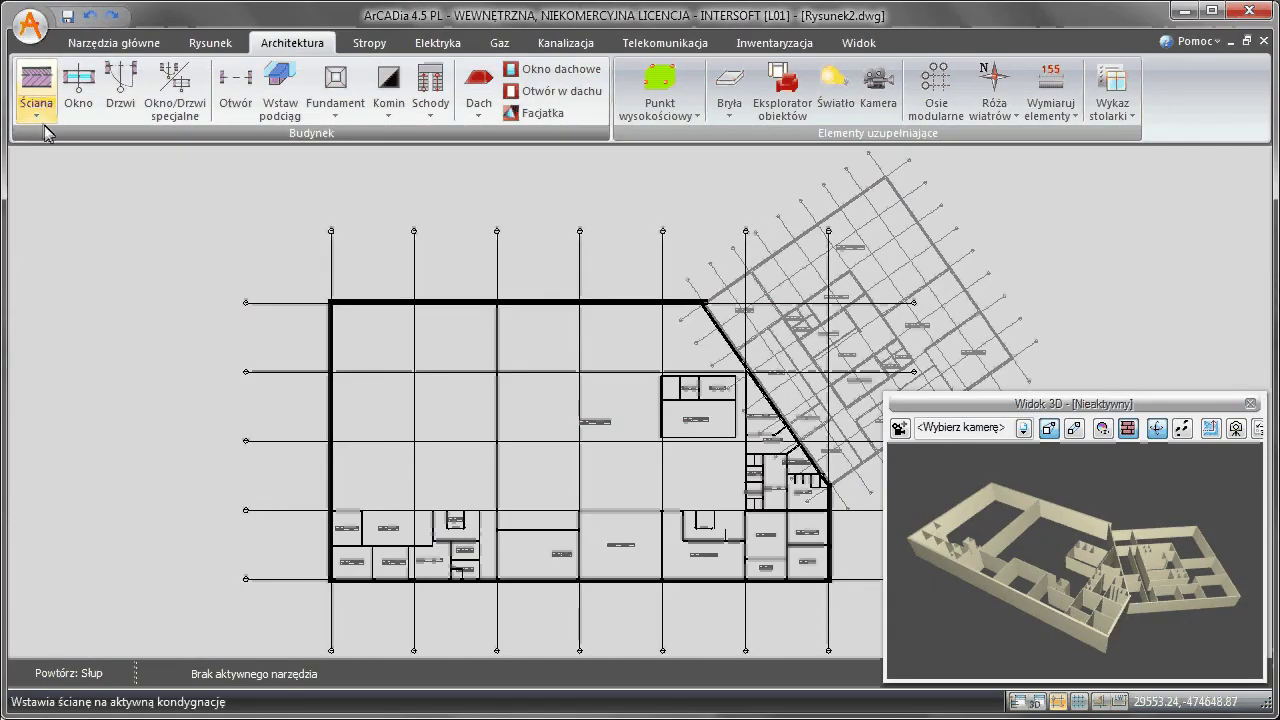
Step: Switch from the Ściana dropdown to the Słup tool for columns at the axis intersections
click(36, 114)
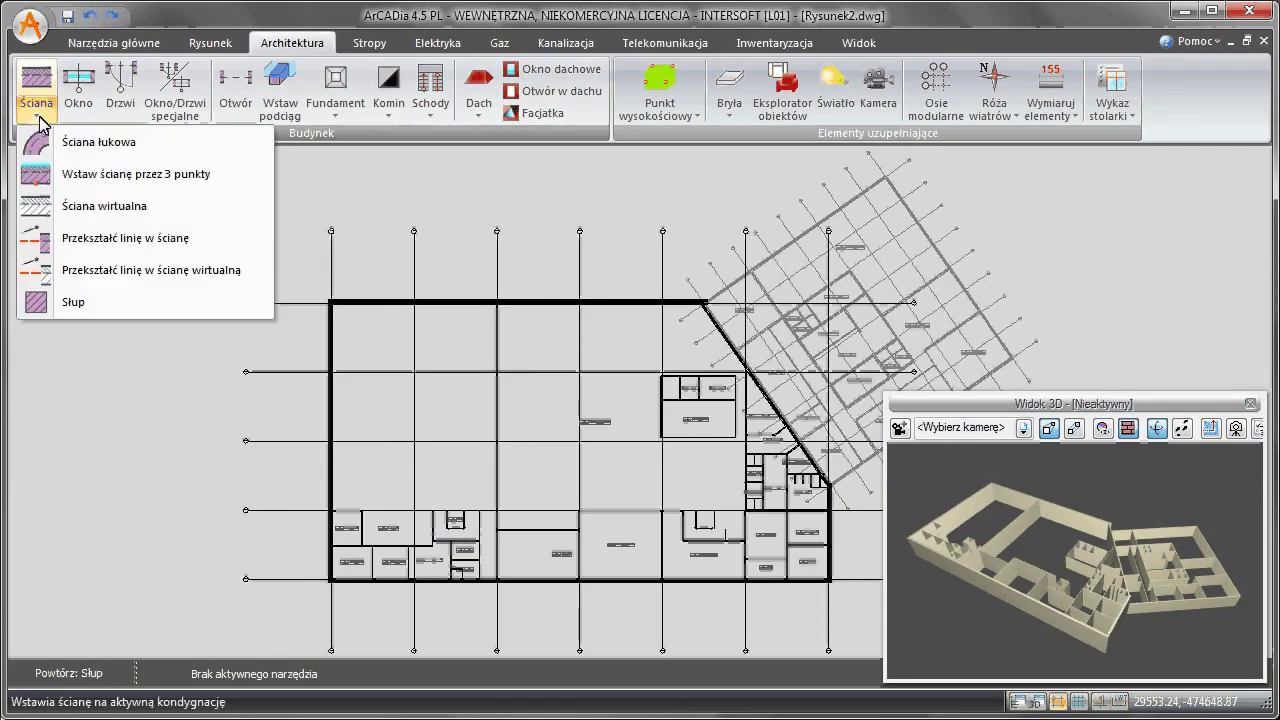
click(70, 304)
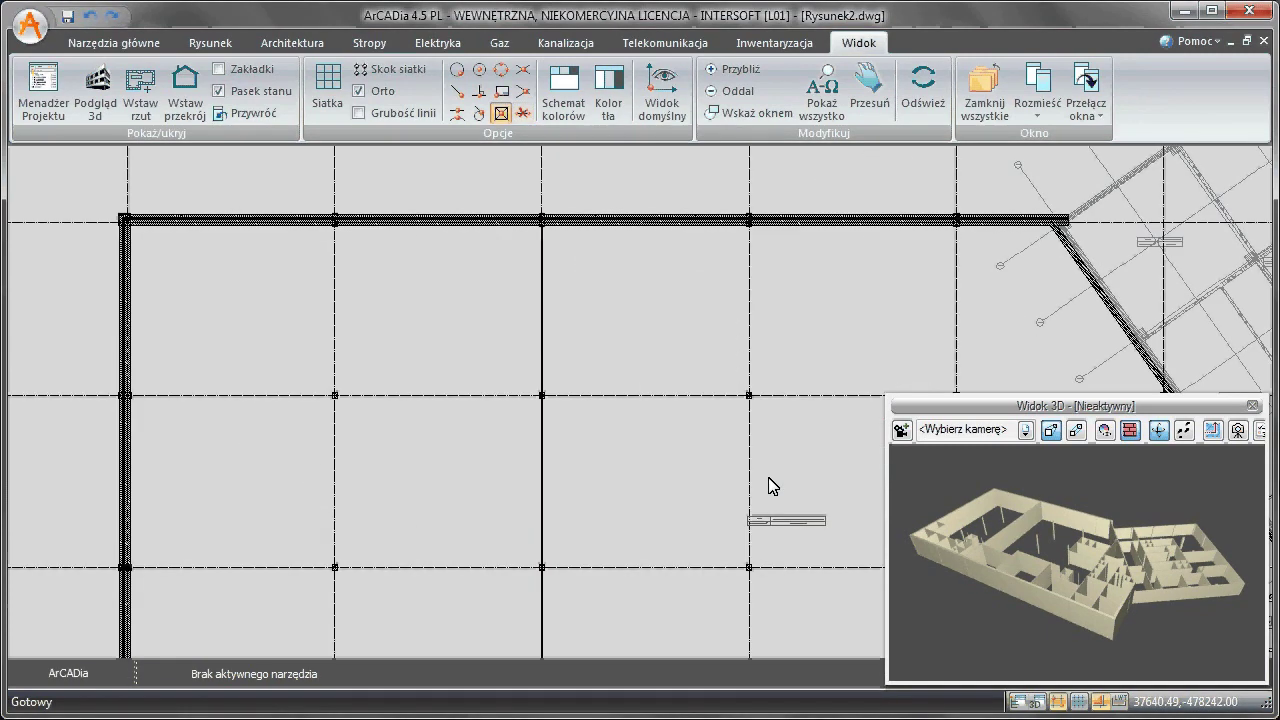
Step: Insert a 300x530 Okno/Drzwi specjalne opening into the outer wall
click(285, 43)
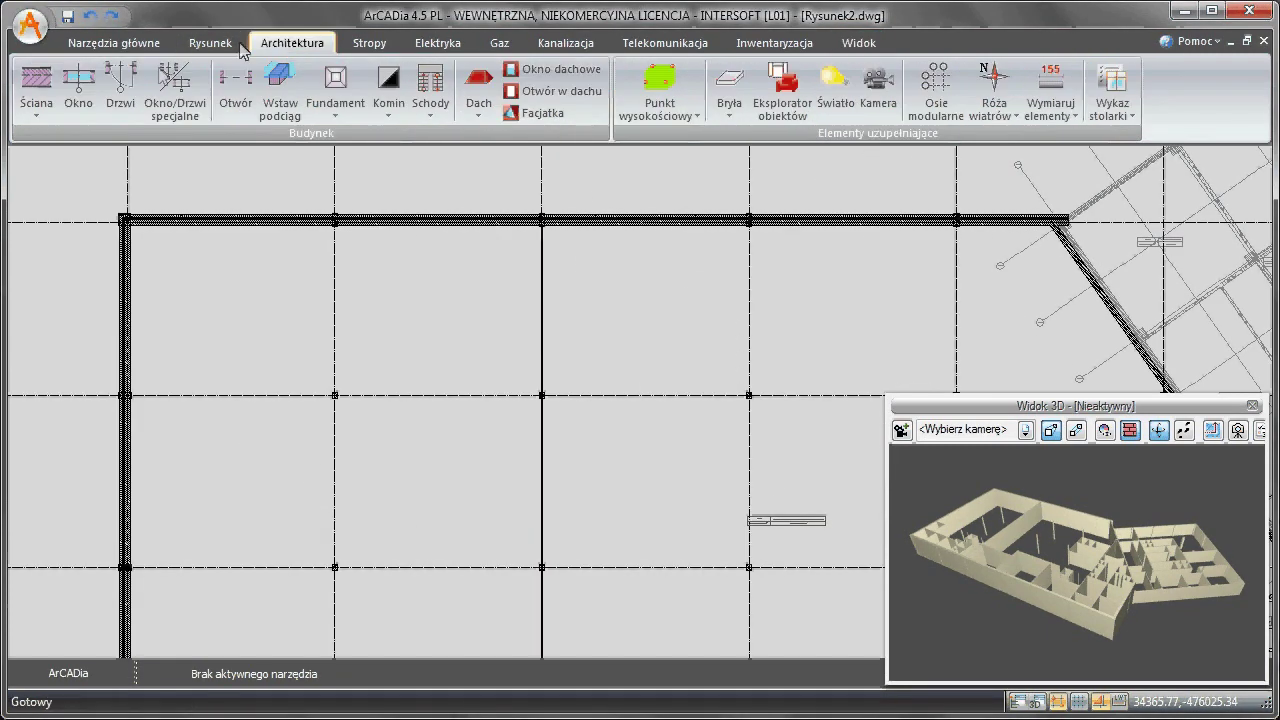
click(188, 82)
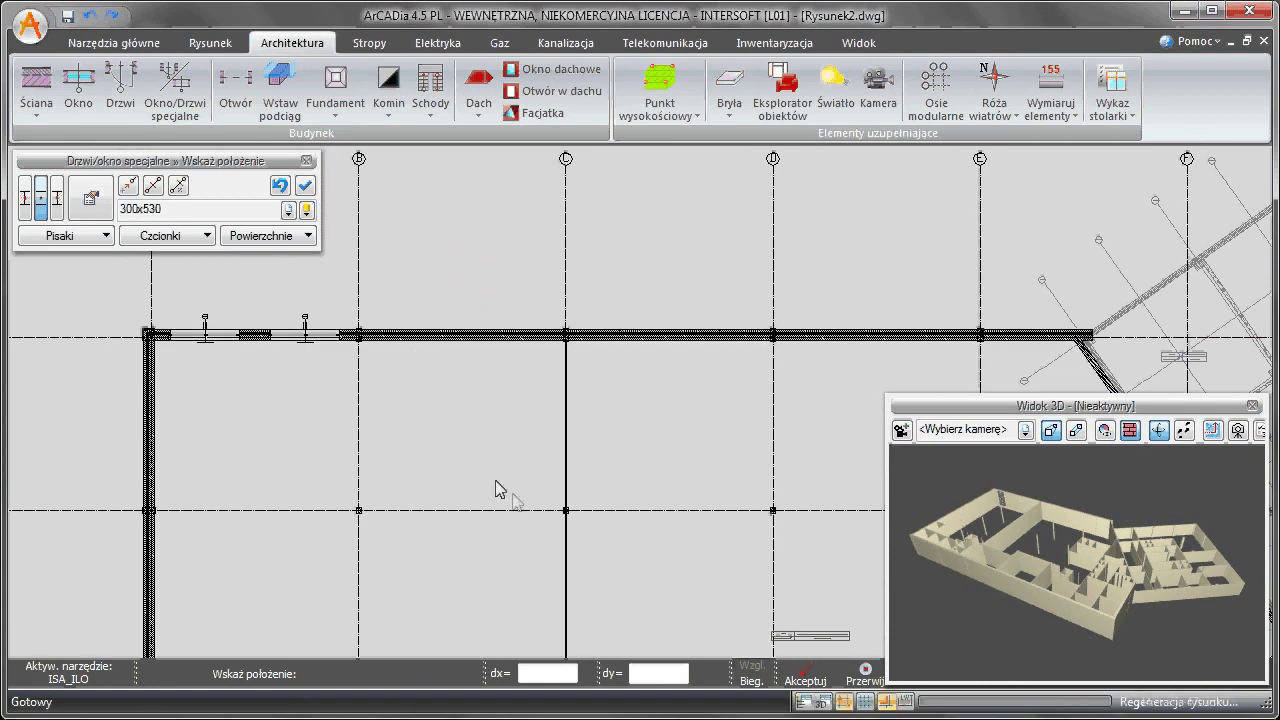
mouse_move(500, 486)
middle_down()
mouse_move(555, 565)
mouse_move(566, 360)
middle_up()
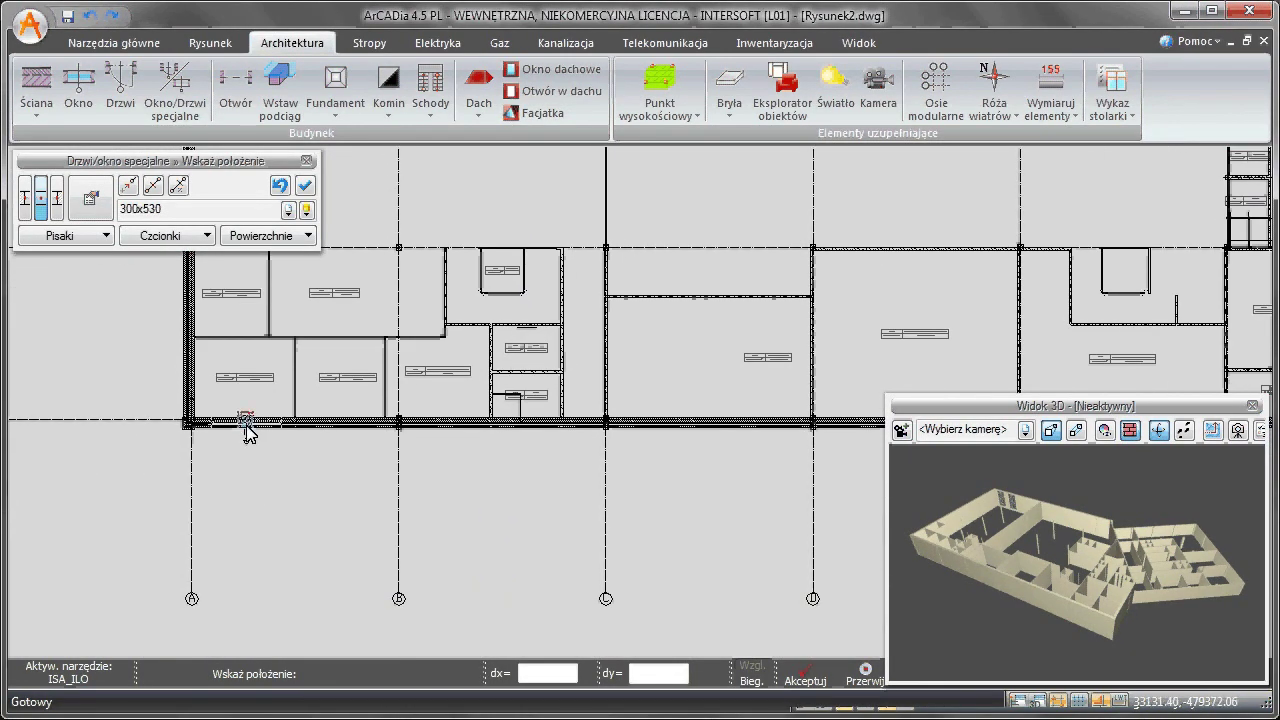
click(245, 422)
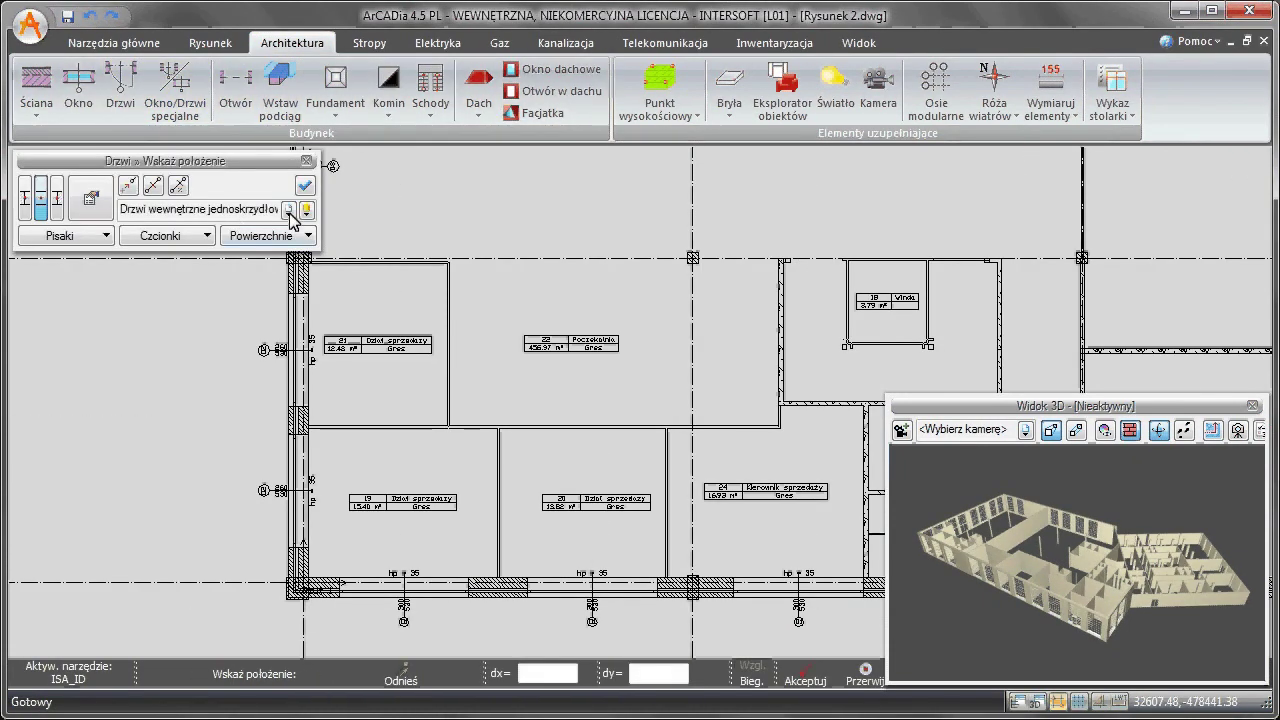
Step: Place a single-leaf interior door in a room wall
click(288, 210)
click(233, 343)
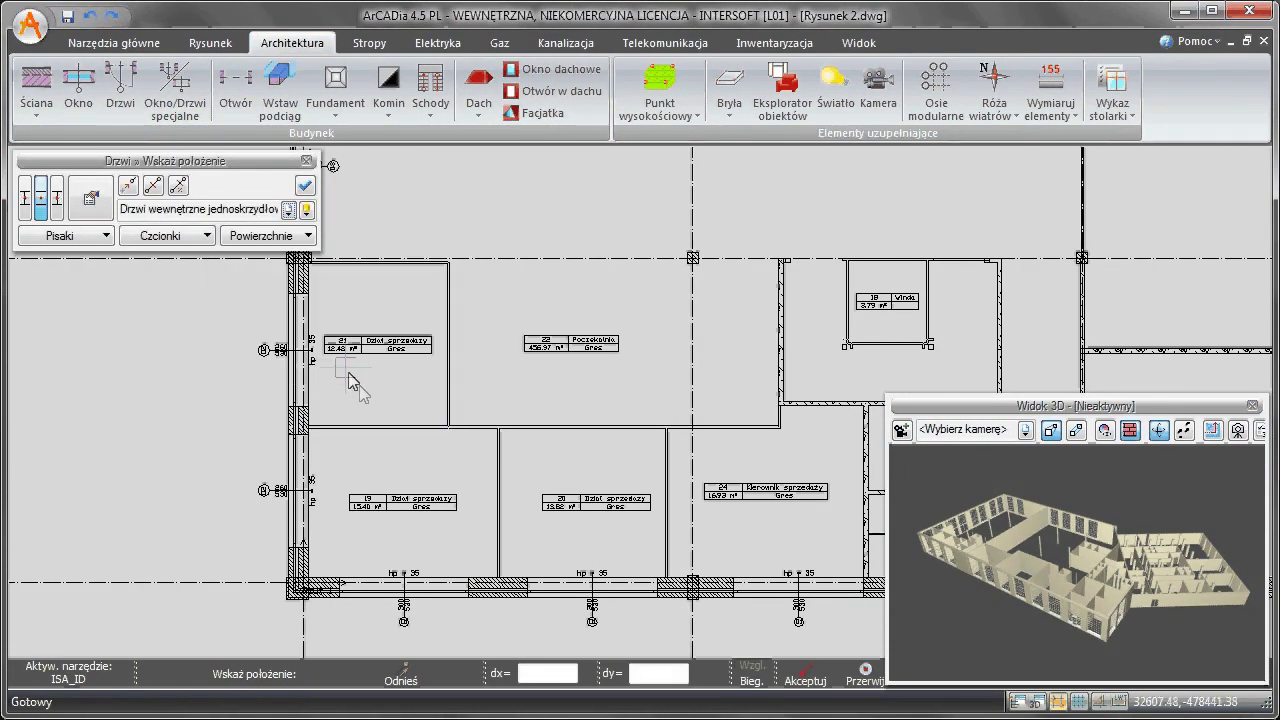
click(476, 437)
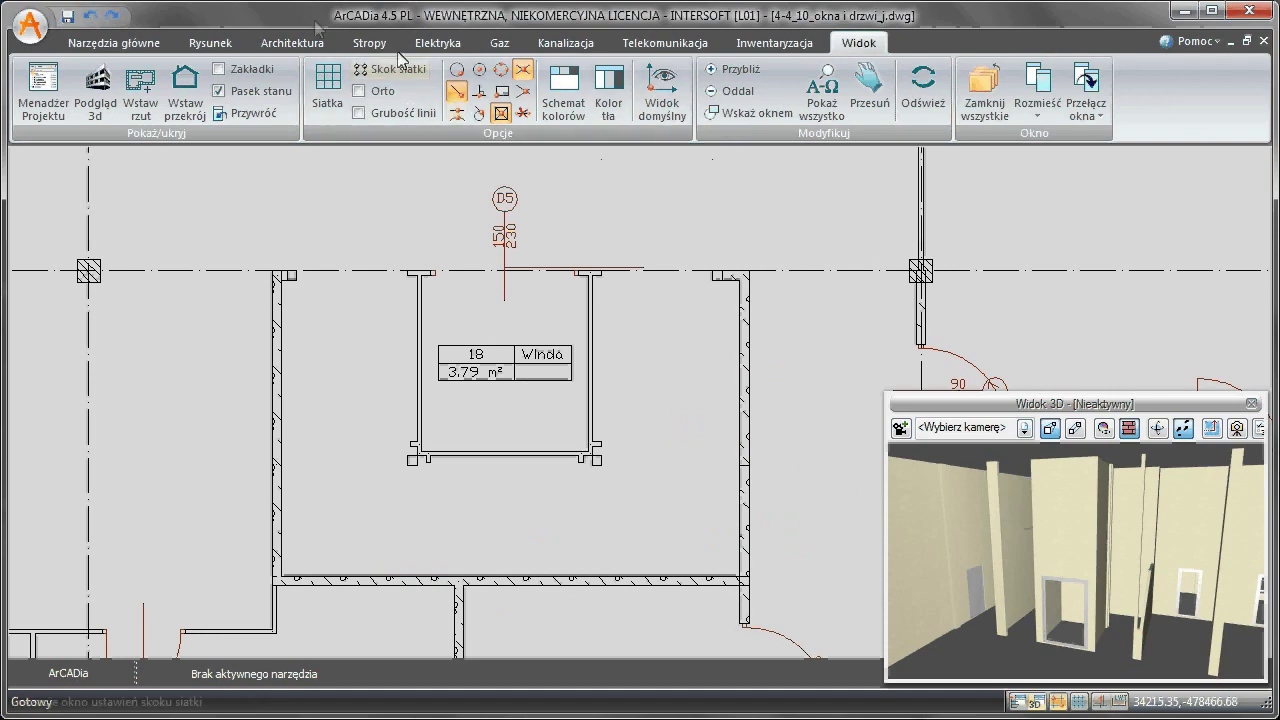
Step: Draw the Schody flights around the elevator shaft with a stair width of 120
click(292, 43)
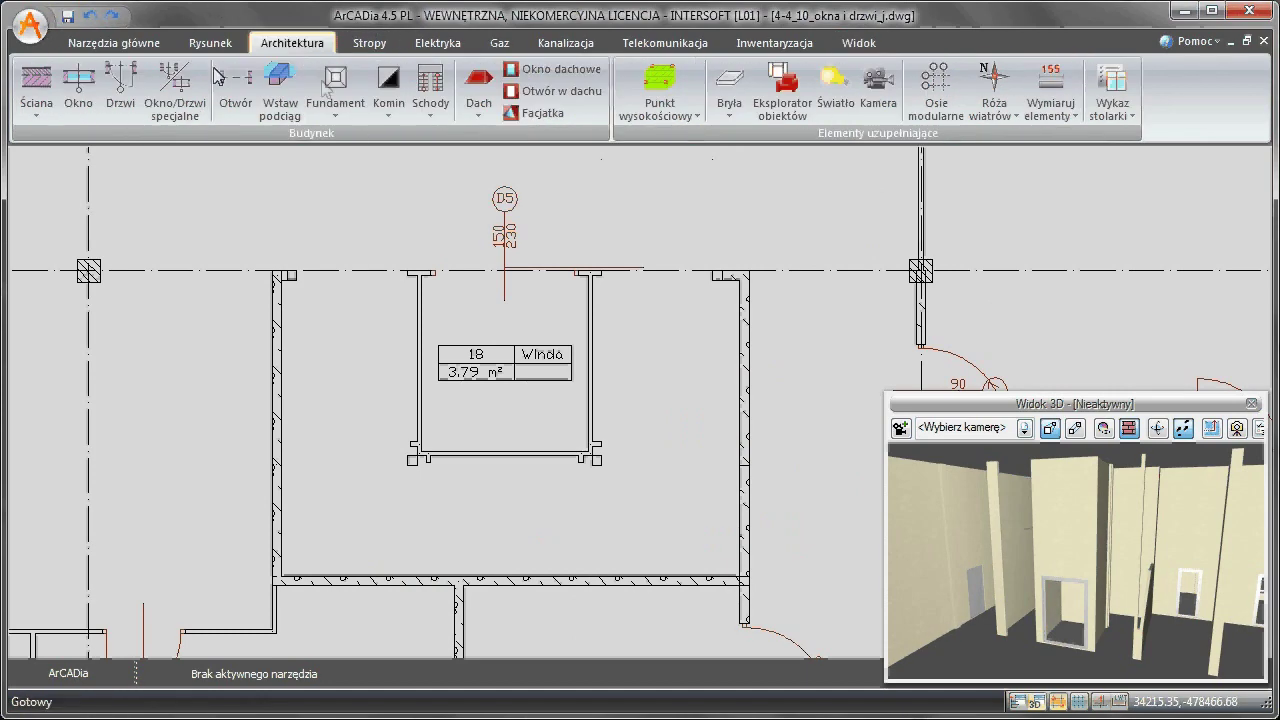
click(433, 85)
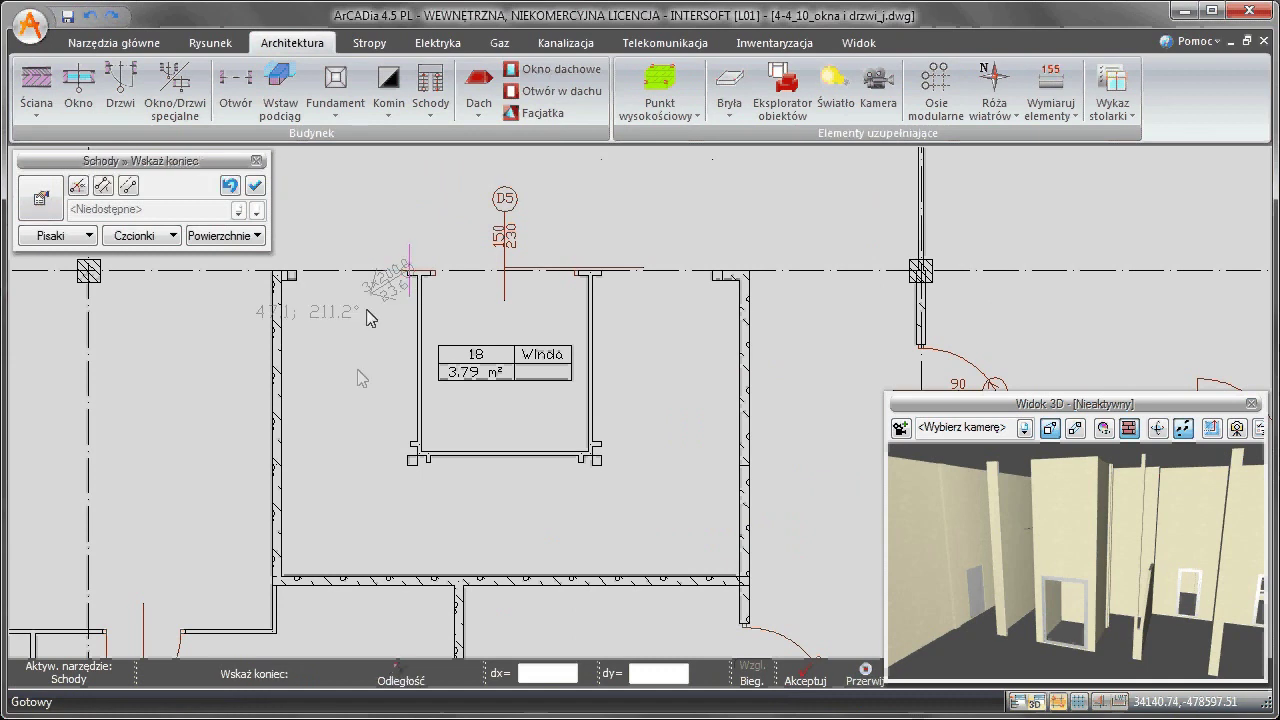
click(408, 467)
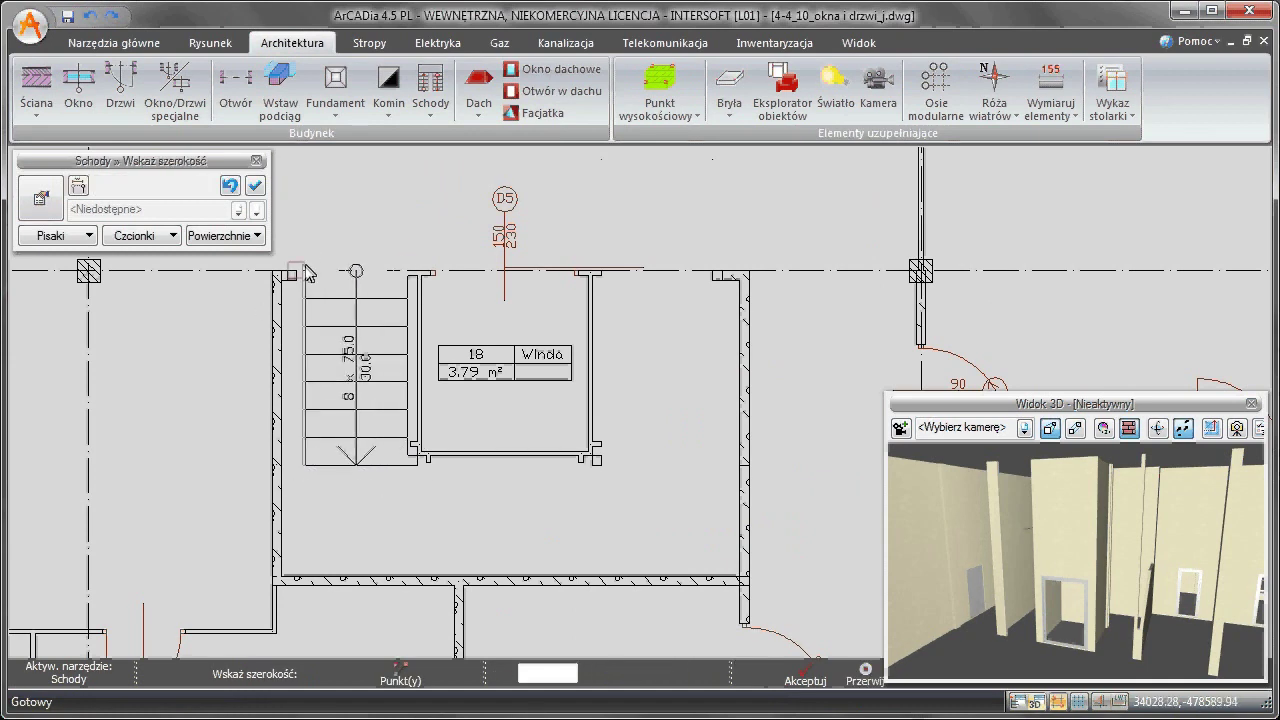
click(388, 585)
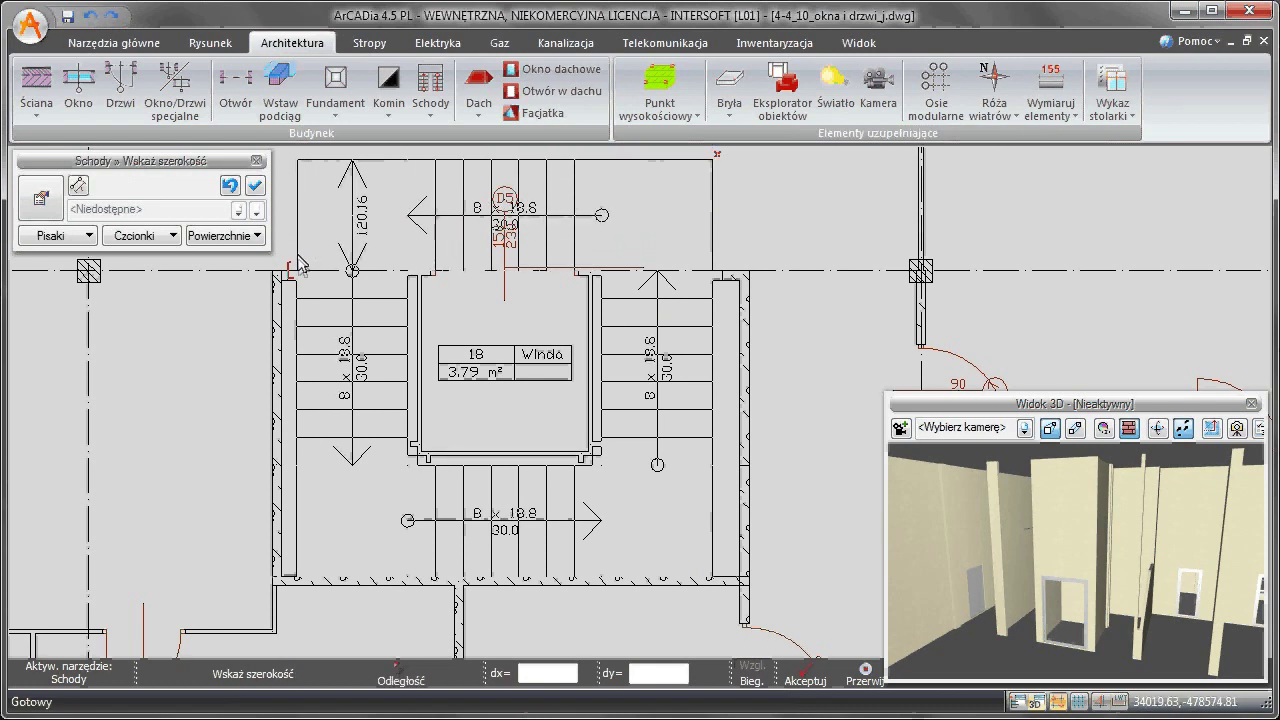
click(449, 404)
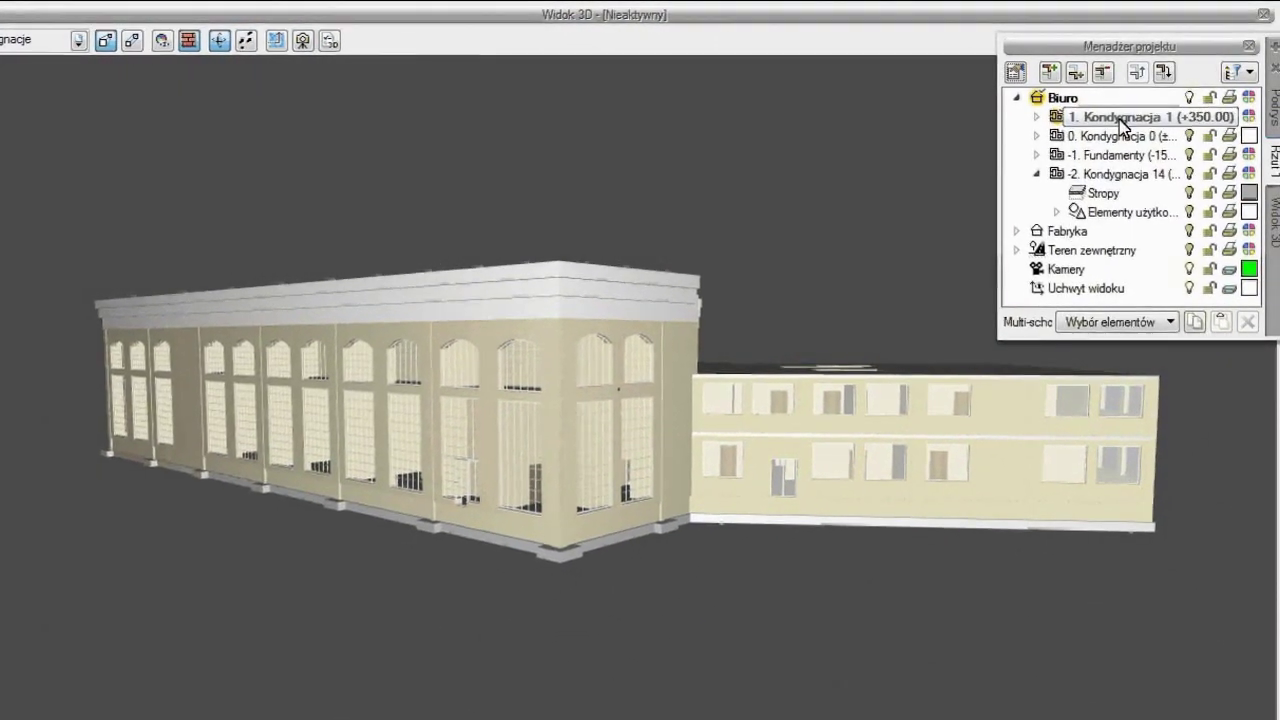
Step: Add storeys above 1. Kondygnacja and above the top storey with Dodaj kondygnację powyżej
right_click(1122, 118)
click(1113, 172)
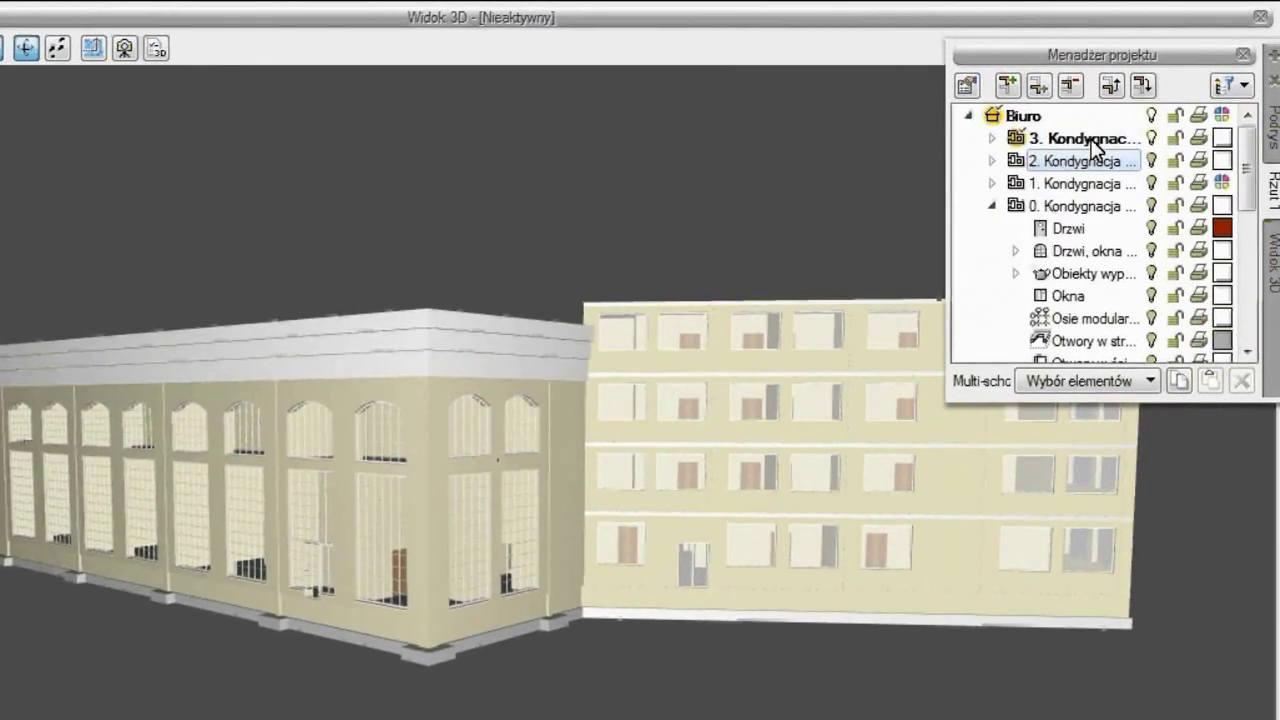
right_click(1094, 132)
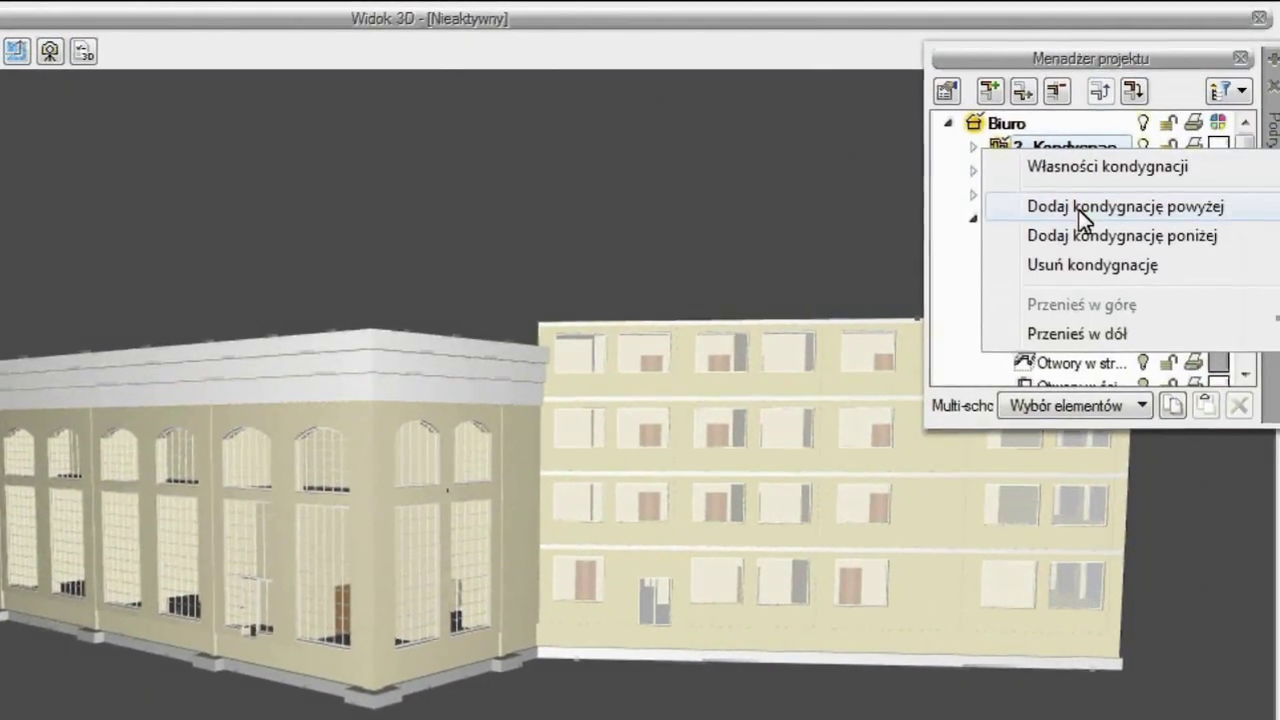
click(1078, 207)
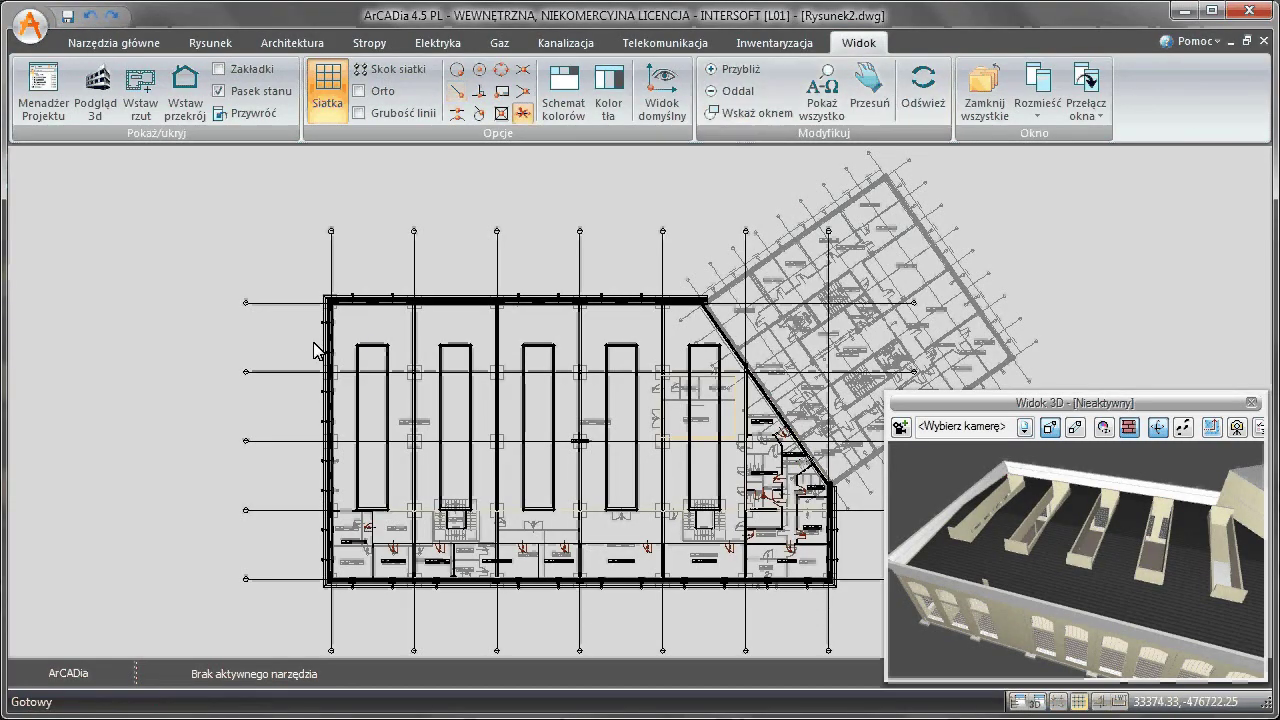
Step: Zoom into the hall plan and review the roof types in the Dach dropdown
scroll(579, 537, up, 3)
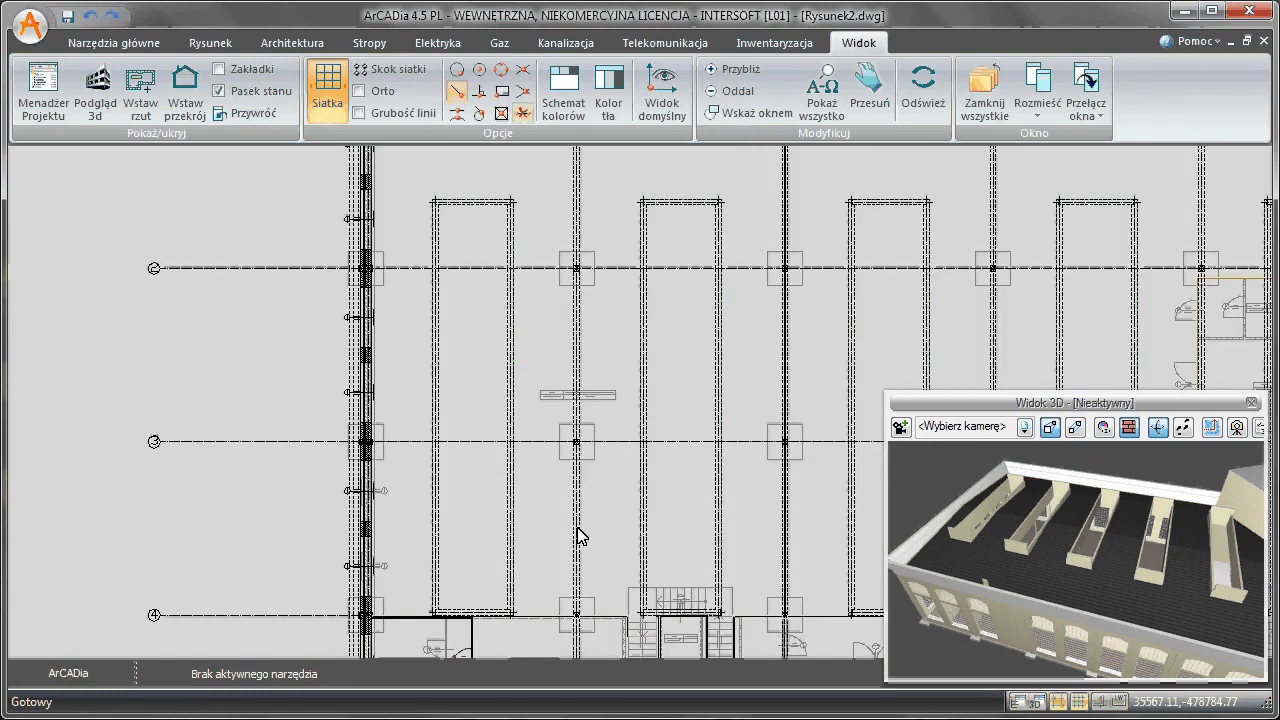
click(290, 43)
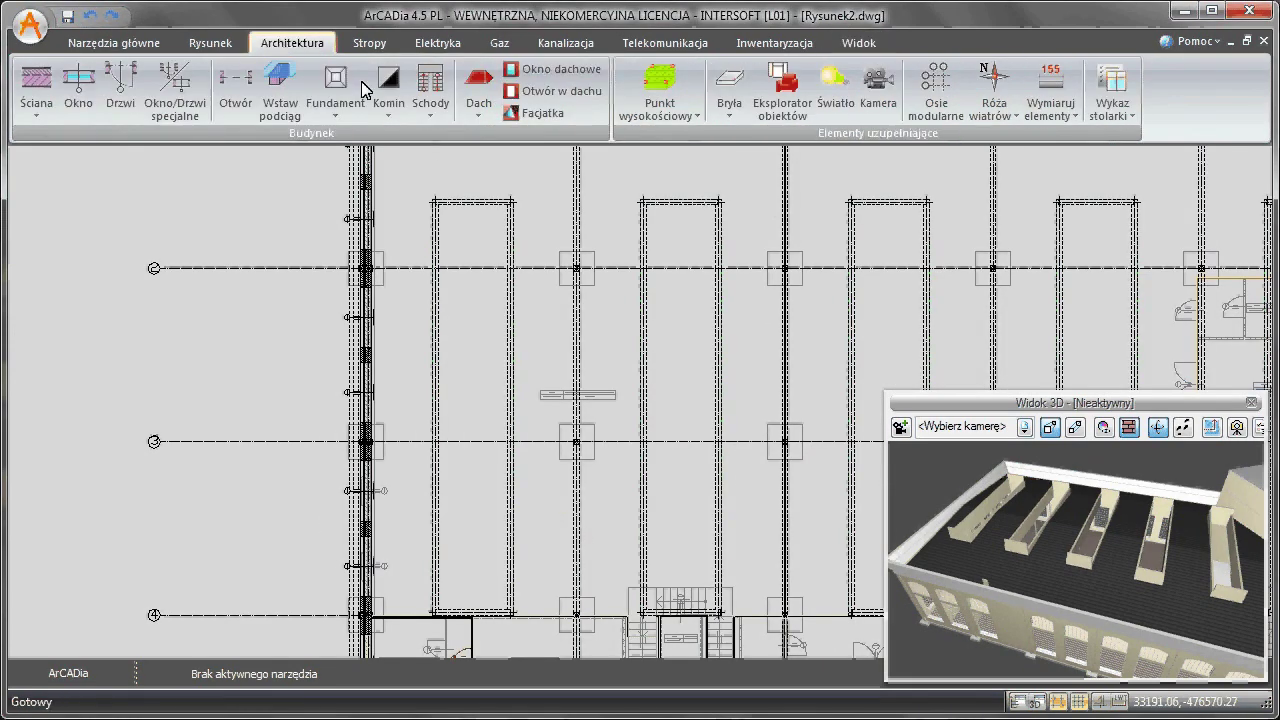
click(483, 105)
click(452, 168)
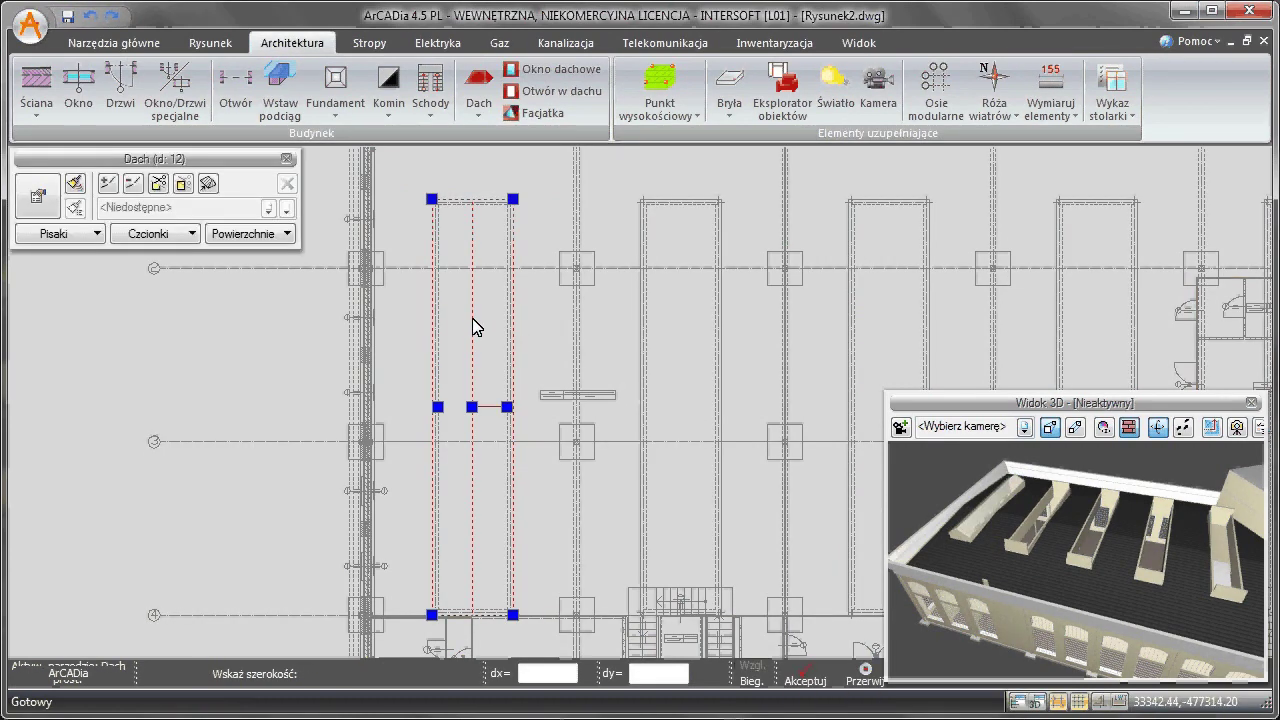
Step: Generate the roof's rafter framing with Edytuj więźbę dachową and confirm the R3D3 import
click(208, 184)
click(208, 184)
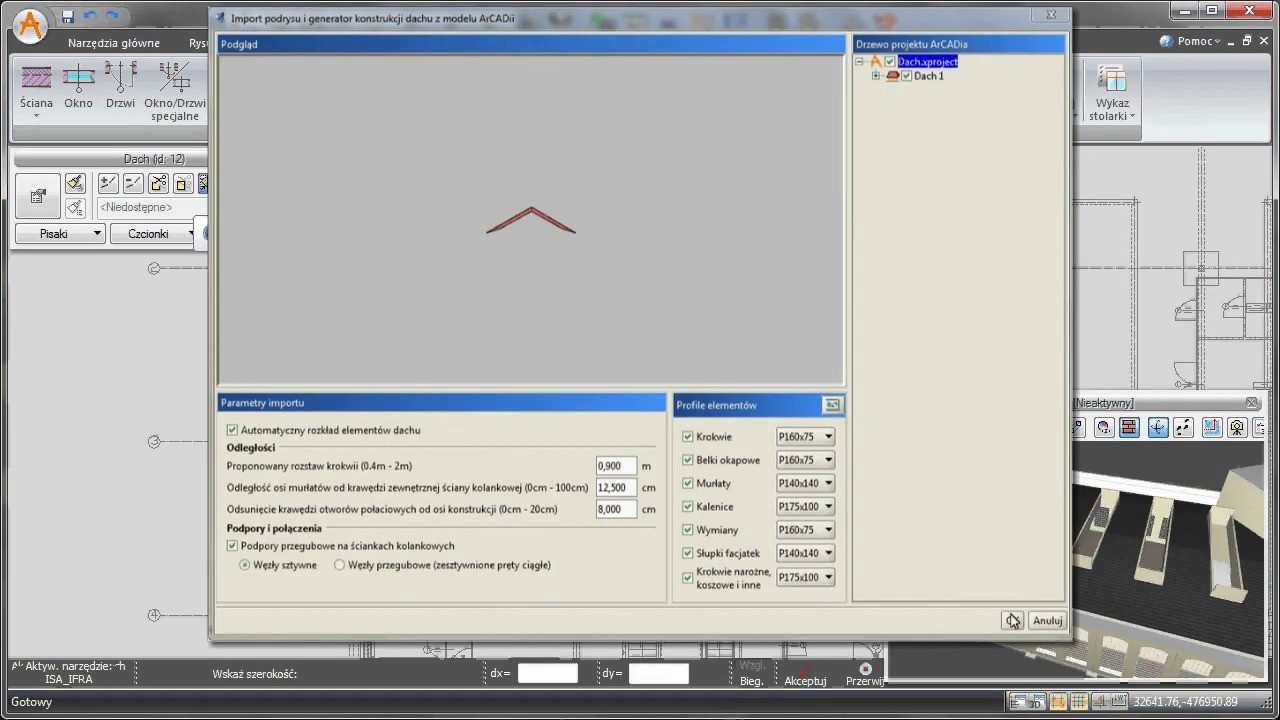
click(1012, 621)
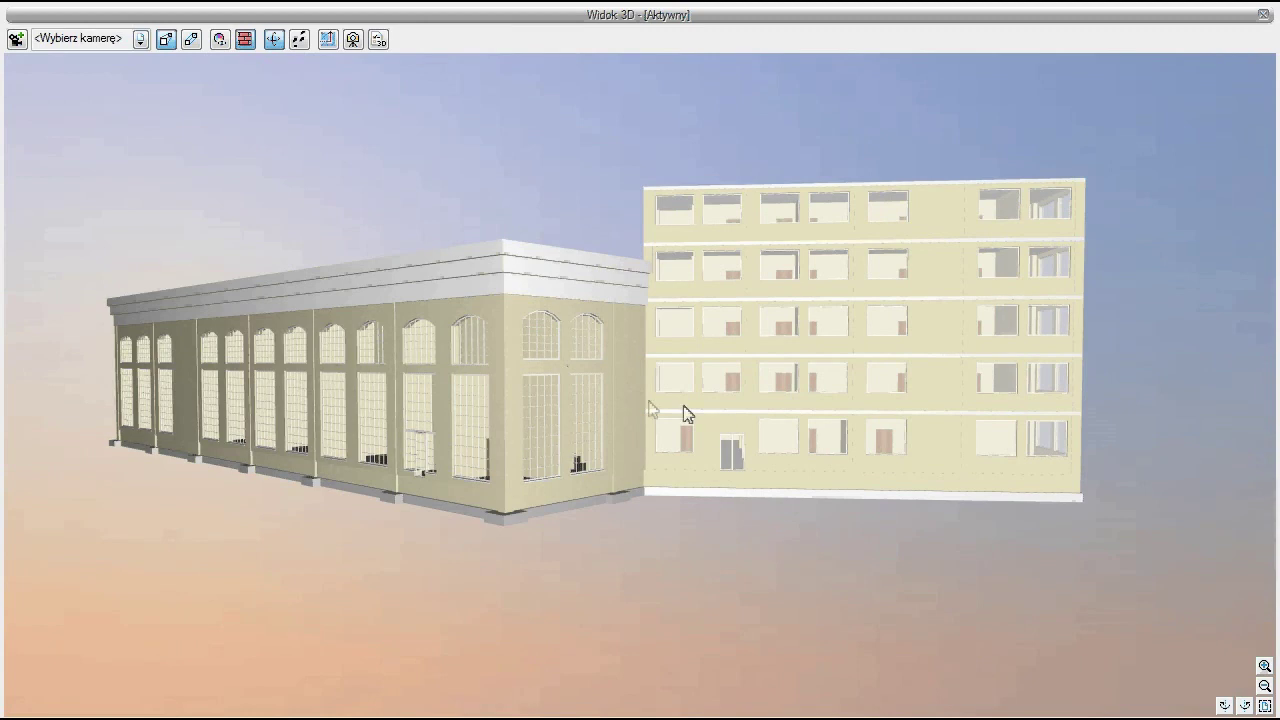
Step: Apply the brick2.bmp texture to the long hall's outer walls
click(637, 428)
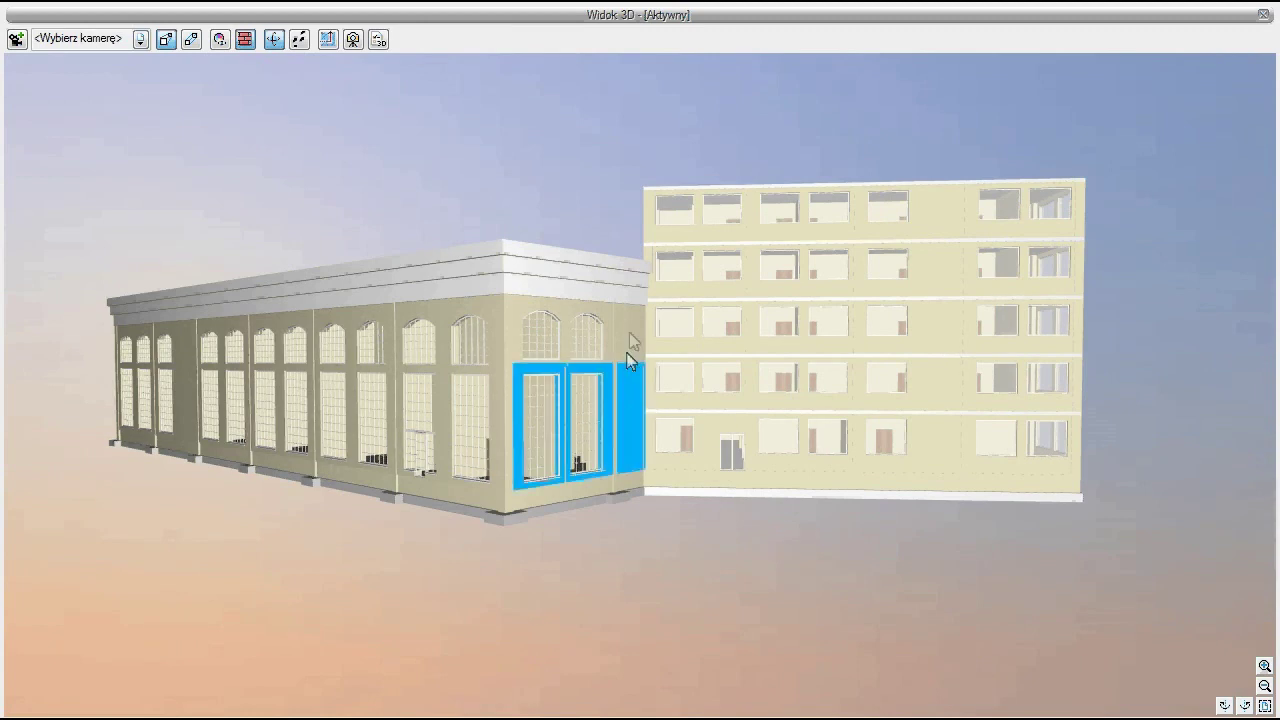
ctrl+click(539, 305)
ctrl+click(440, 438)
click(273, 153)
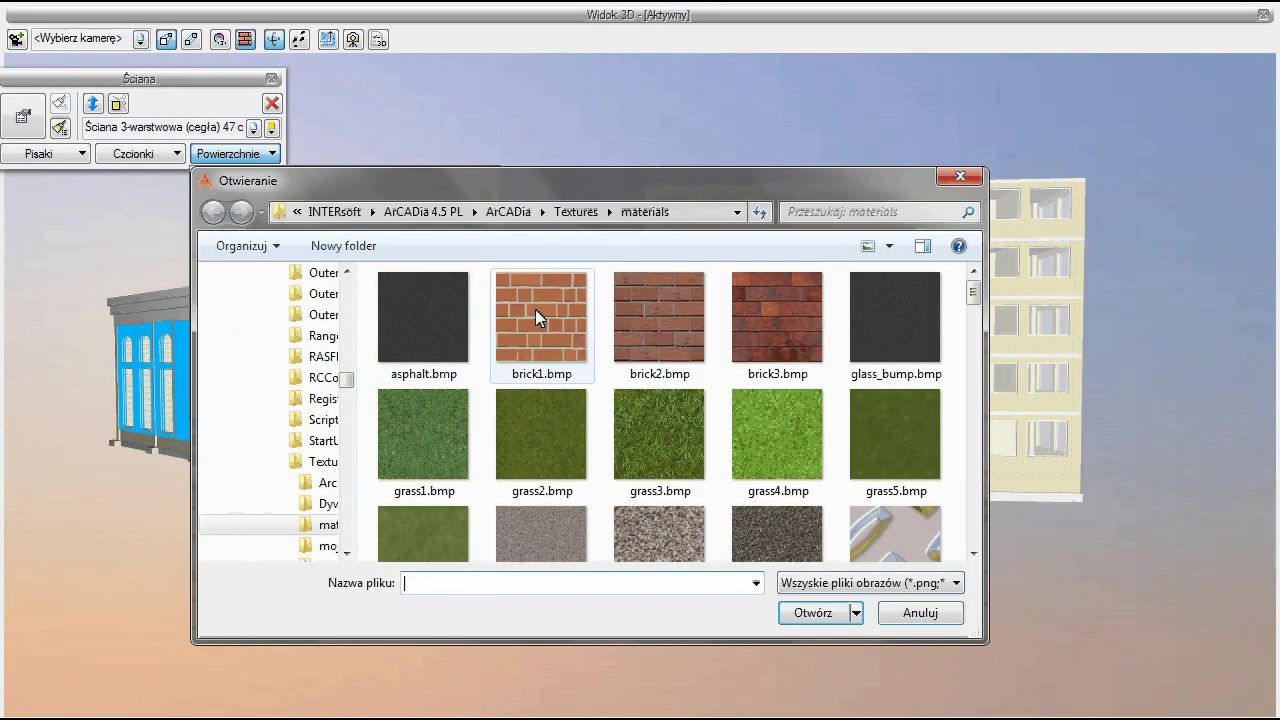
click(649, 312)
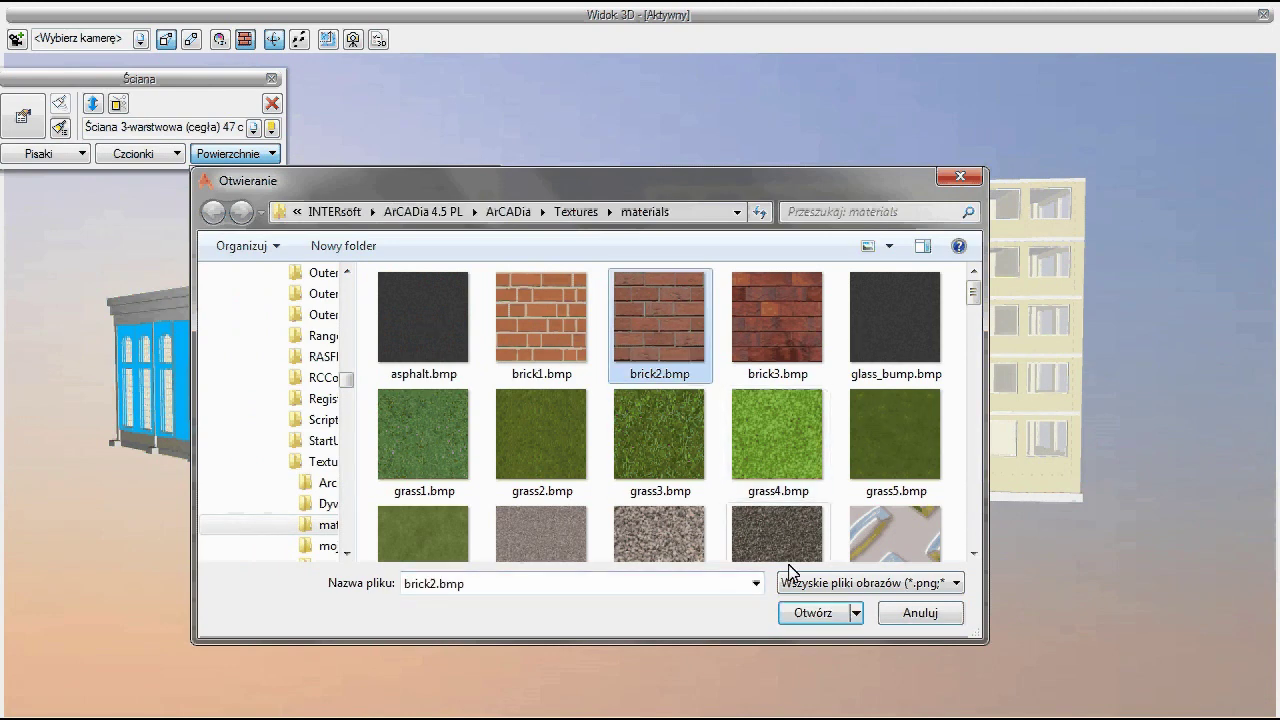
click(800, 613)
click(466, 406)
key(Escape)
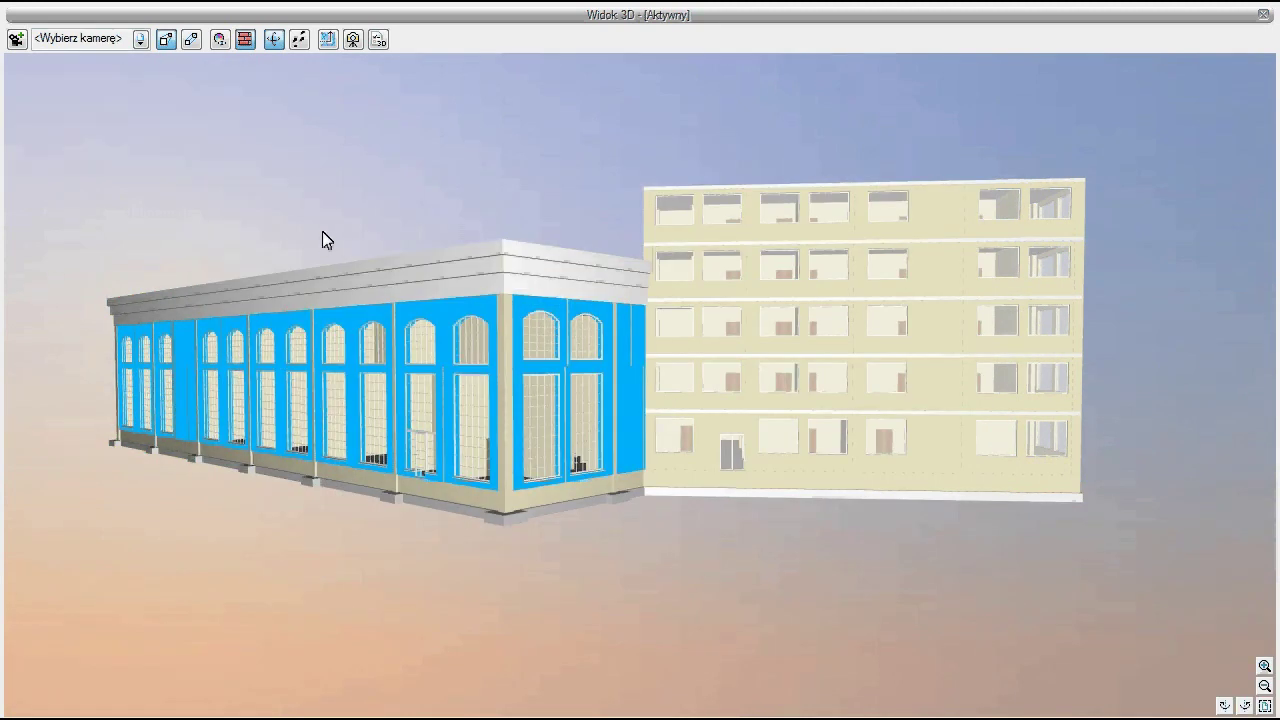
click(351, 243)
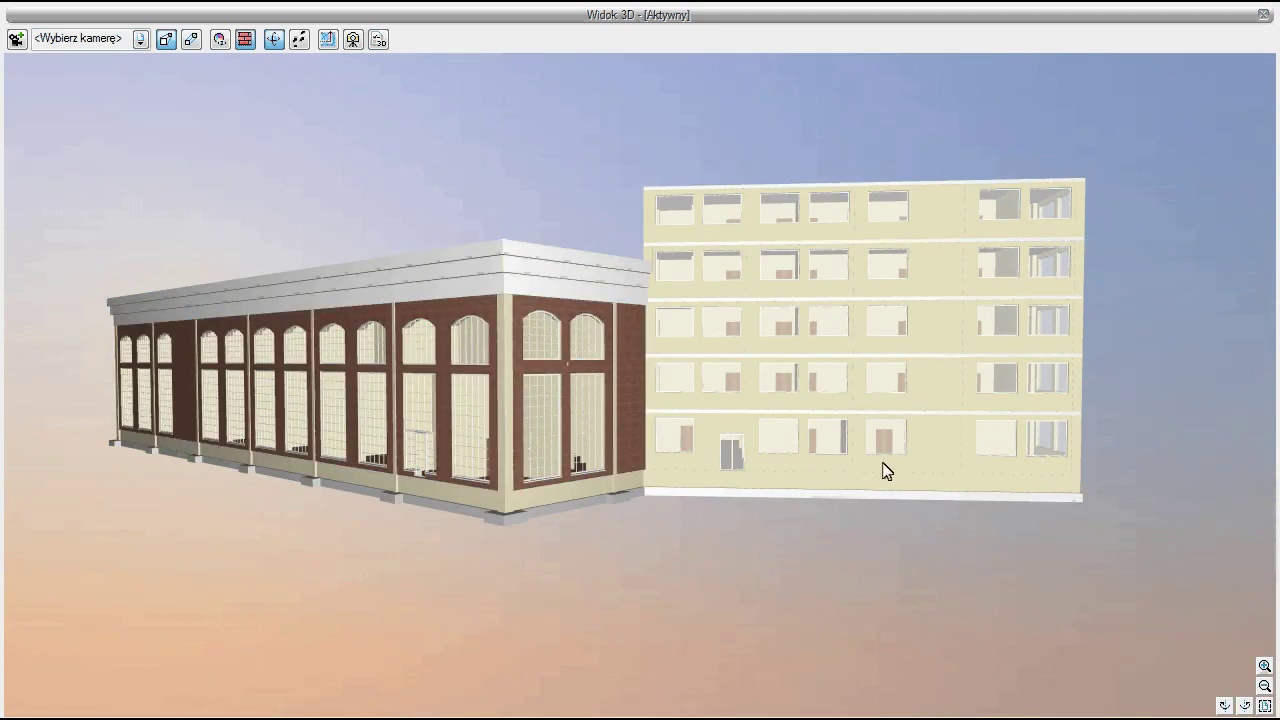
Step: Cover the tall building's walls with the Szkło okienne glass material
click(920, 384)
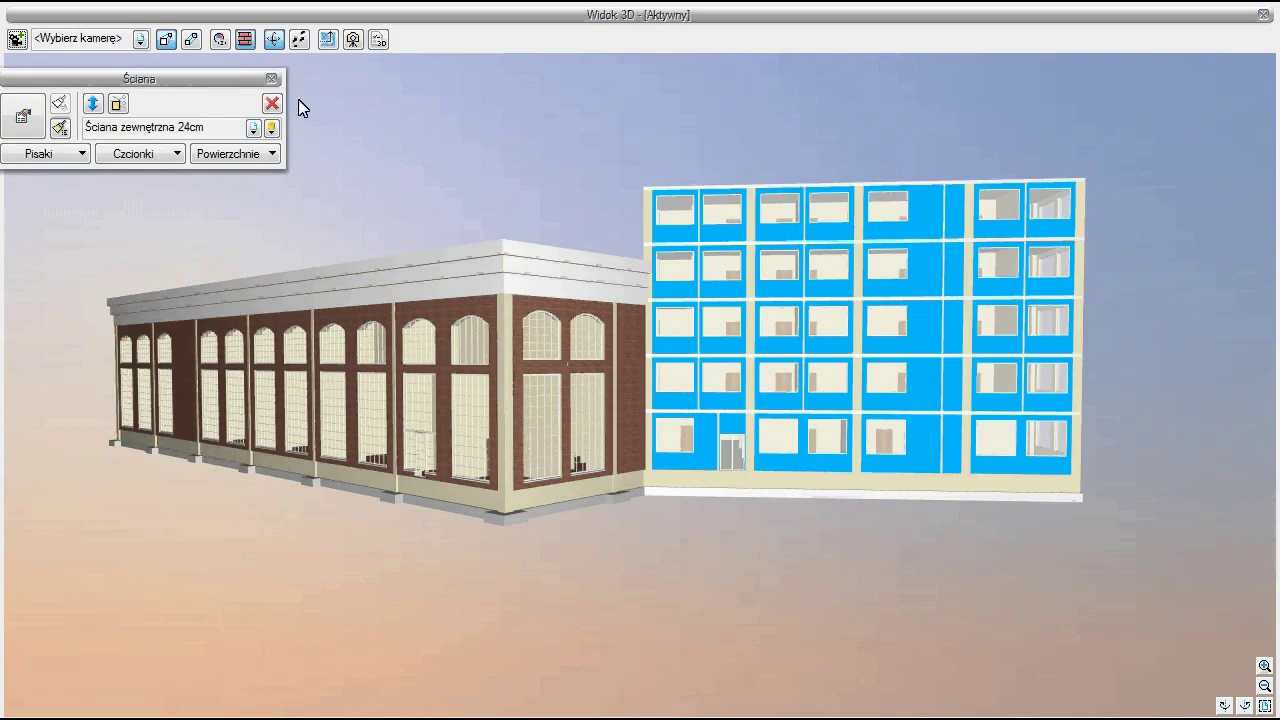
click(276, 154)
text(szk)
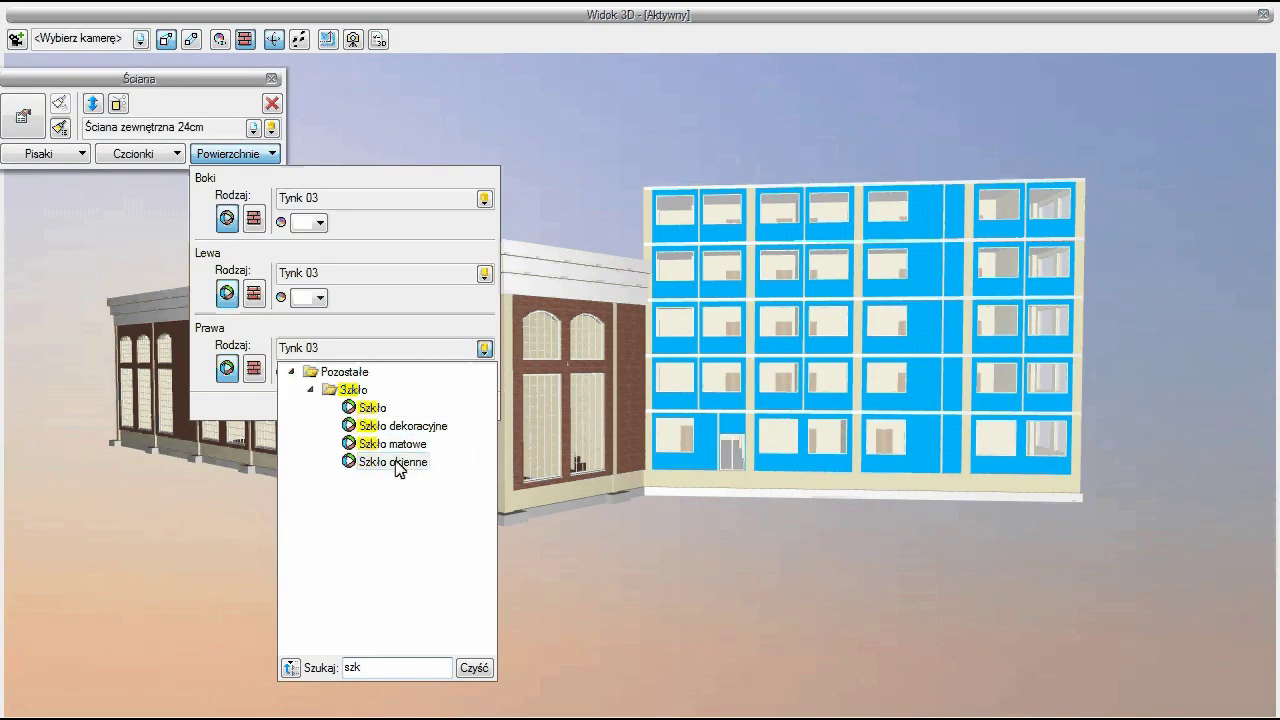
double_click(397, 452)
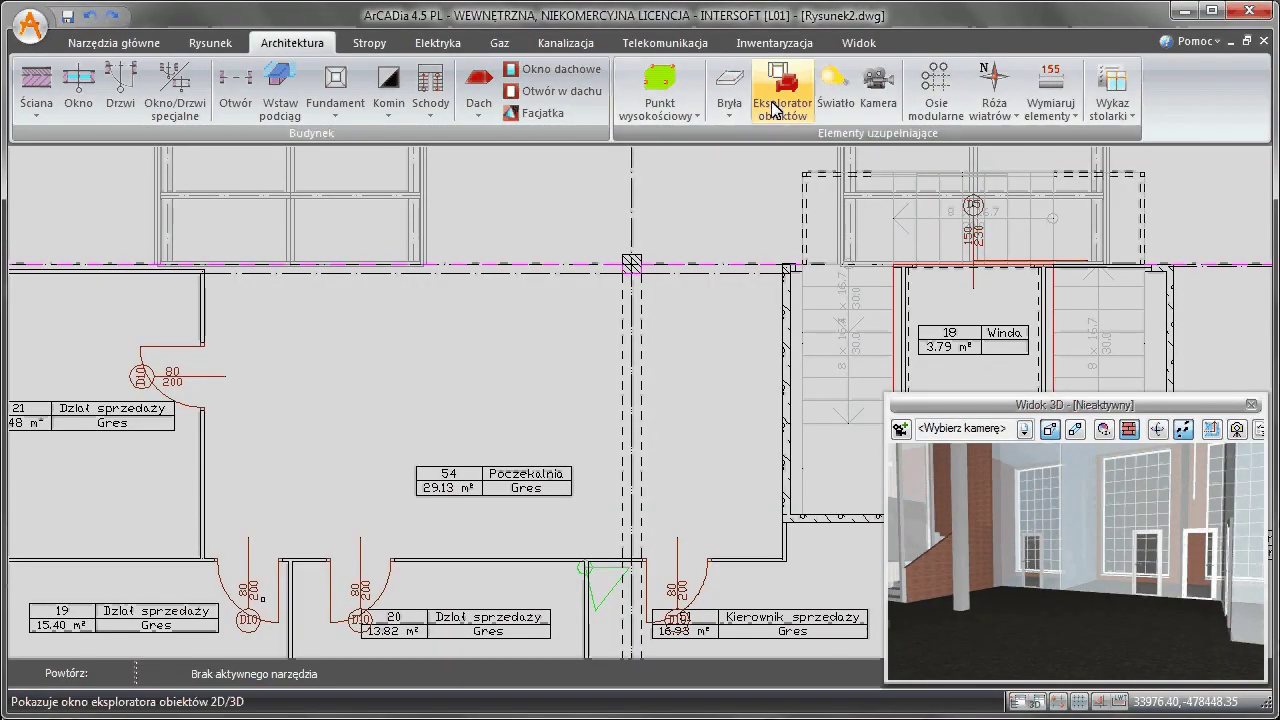
Step: Insert the 07sofa3 sofa from pokoj_wypoczynkowe into the waiting room
click(775, 108)
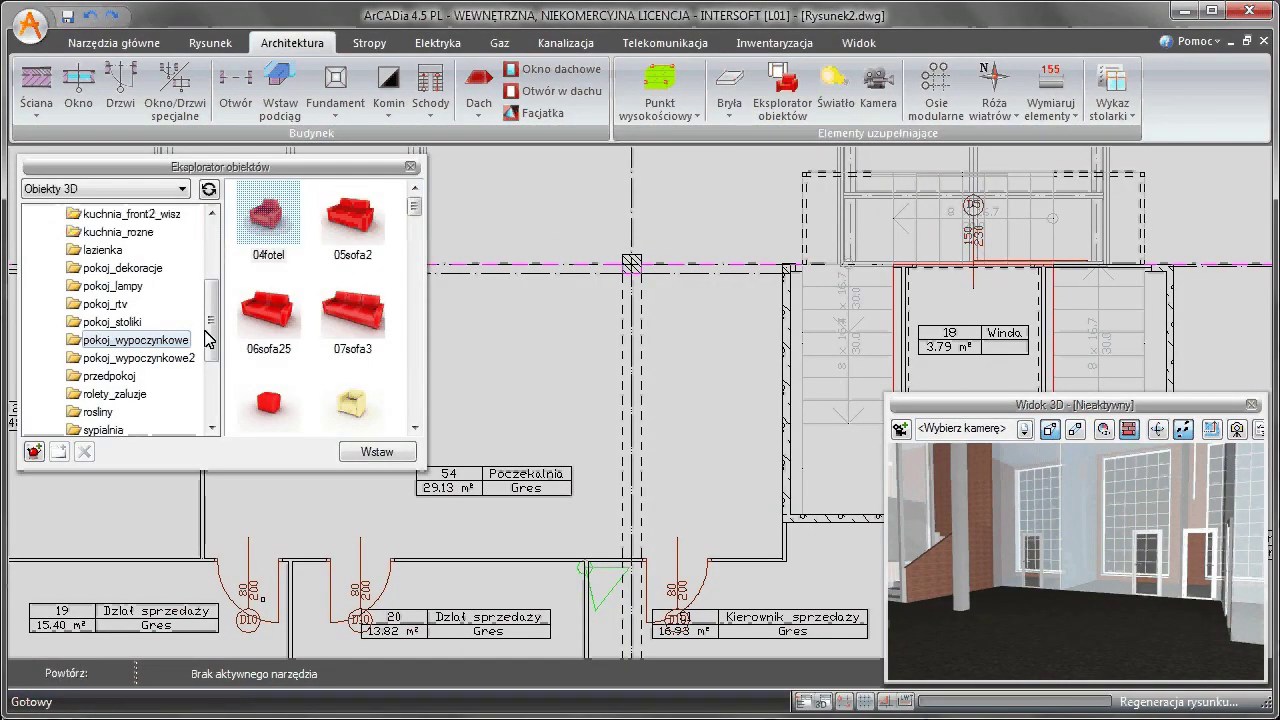
mouse_move(416, 219)
mouse_down()
mouse_move(417, 380)
mouse_move(419, 206)
mouse_up()
click(362, 317)
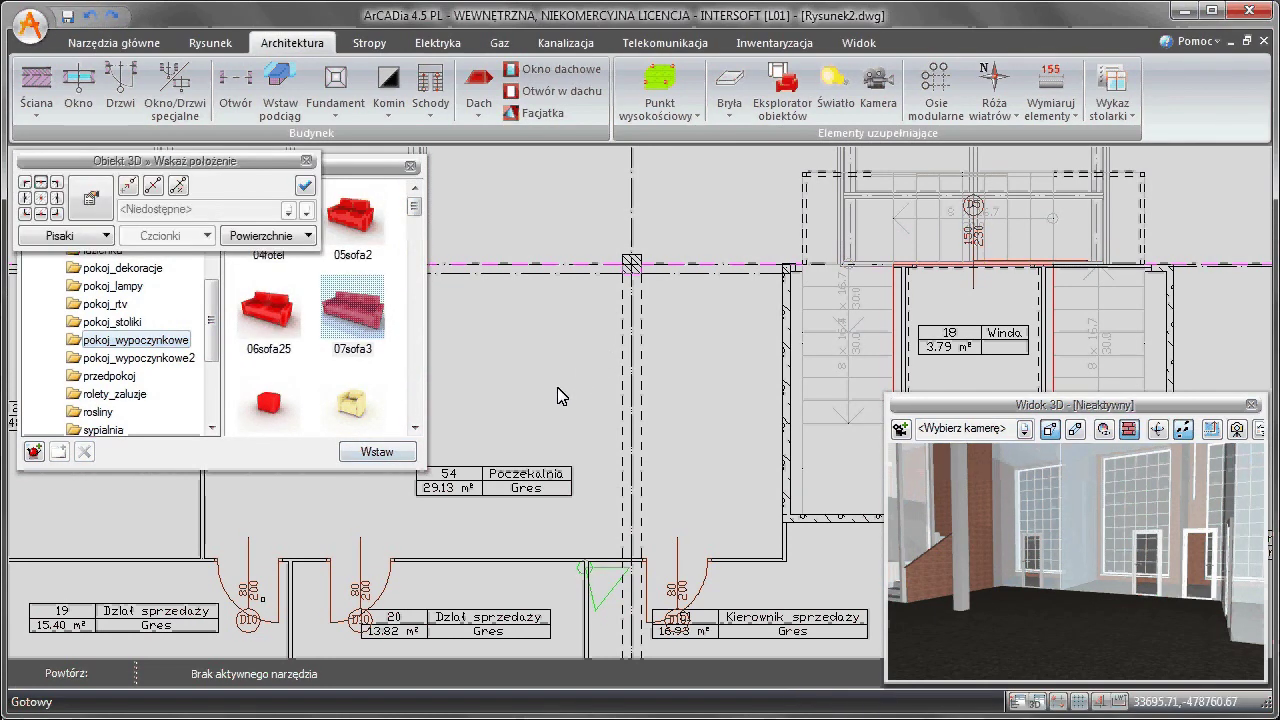
click(558, 412)
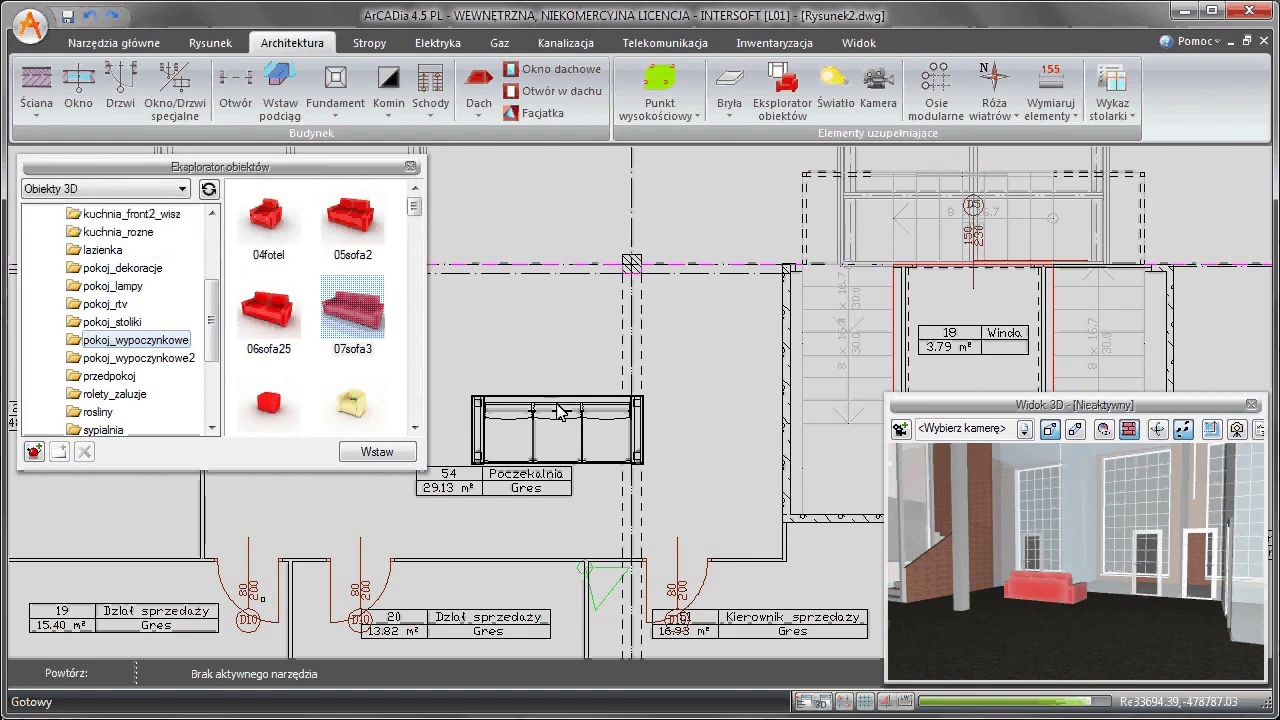
Step: Rotate the sofa 90 degrees, copy it, and pick the stolik05 coffee table
click(210, 42)
click(835, 85)
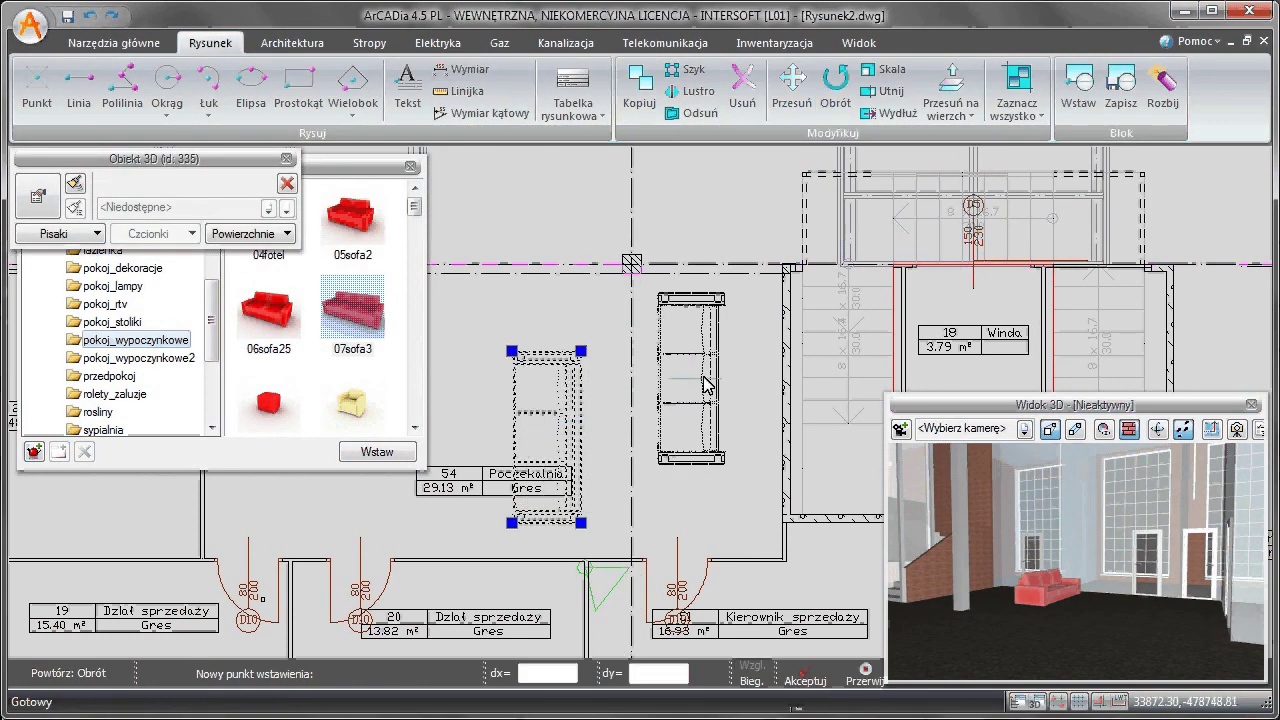
click(742, 360)
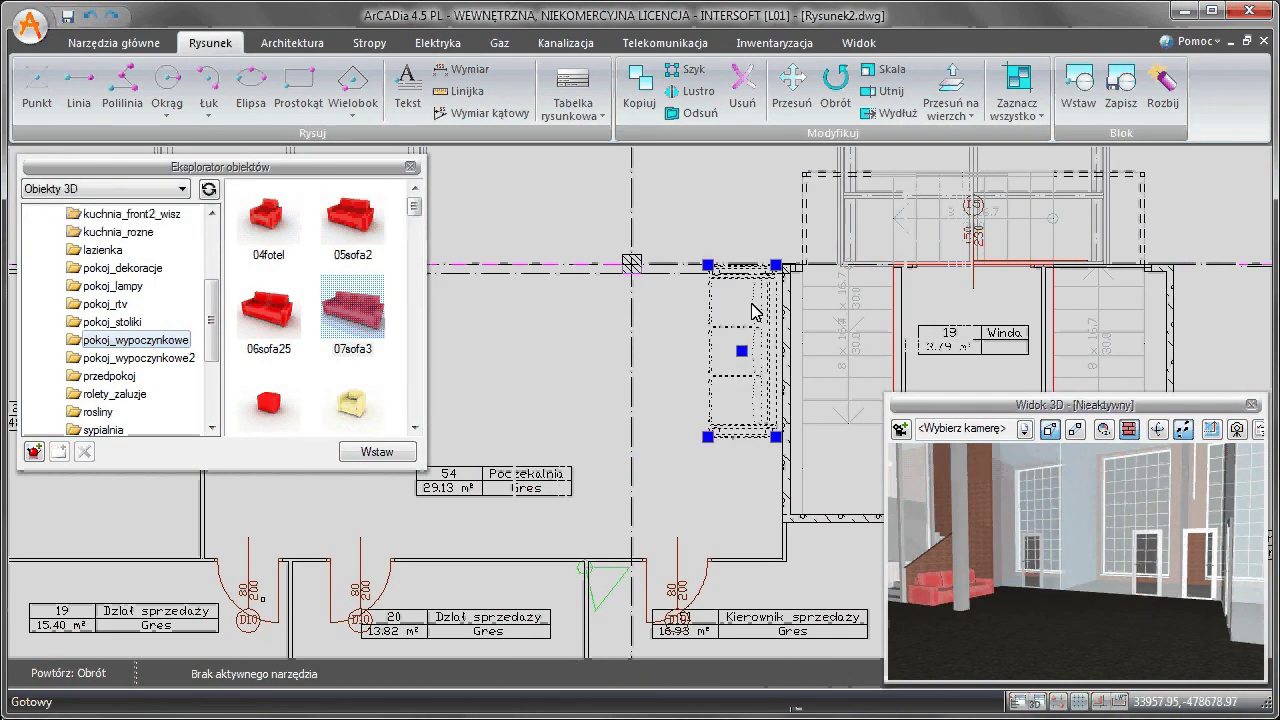
click(639, 85)
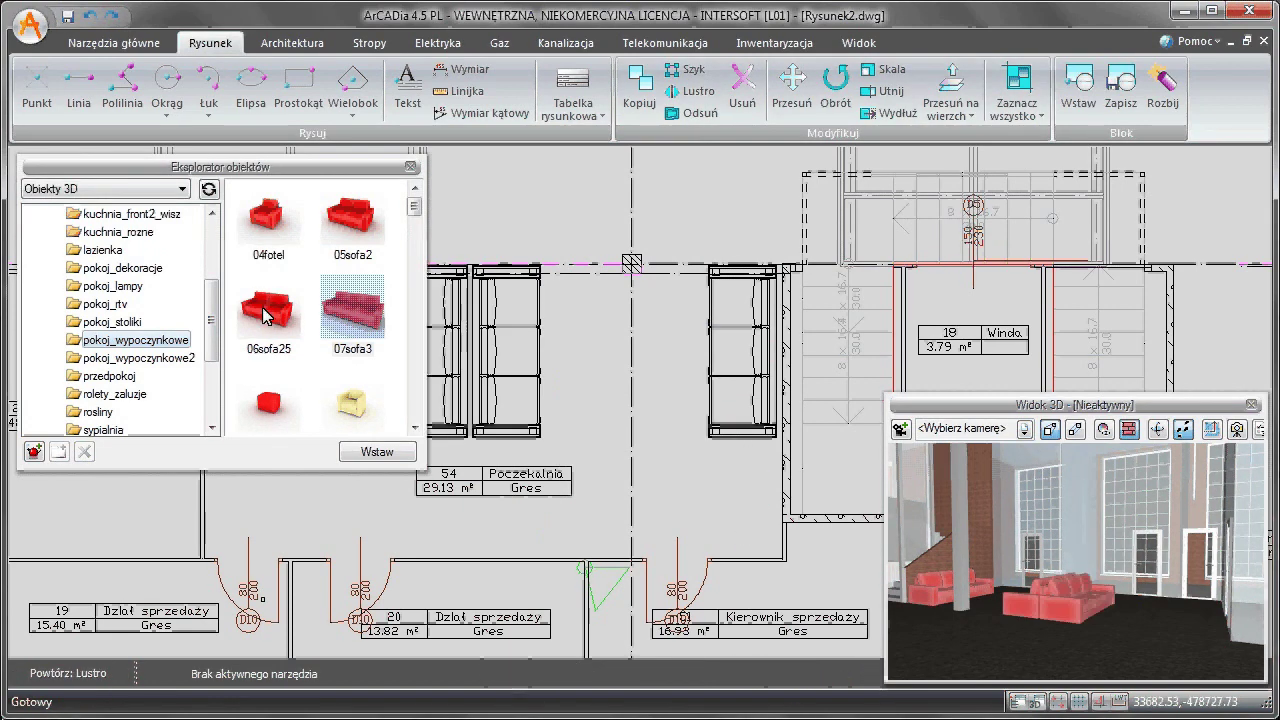
click(113, 322)
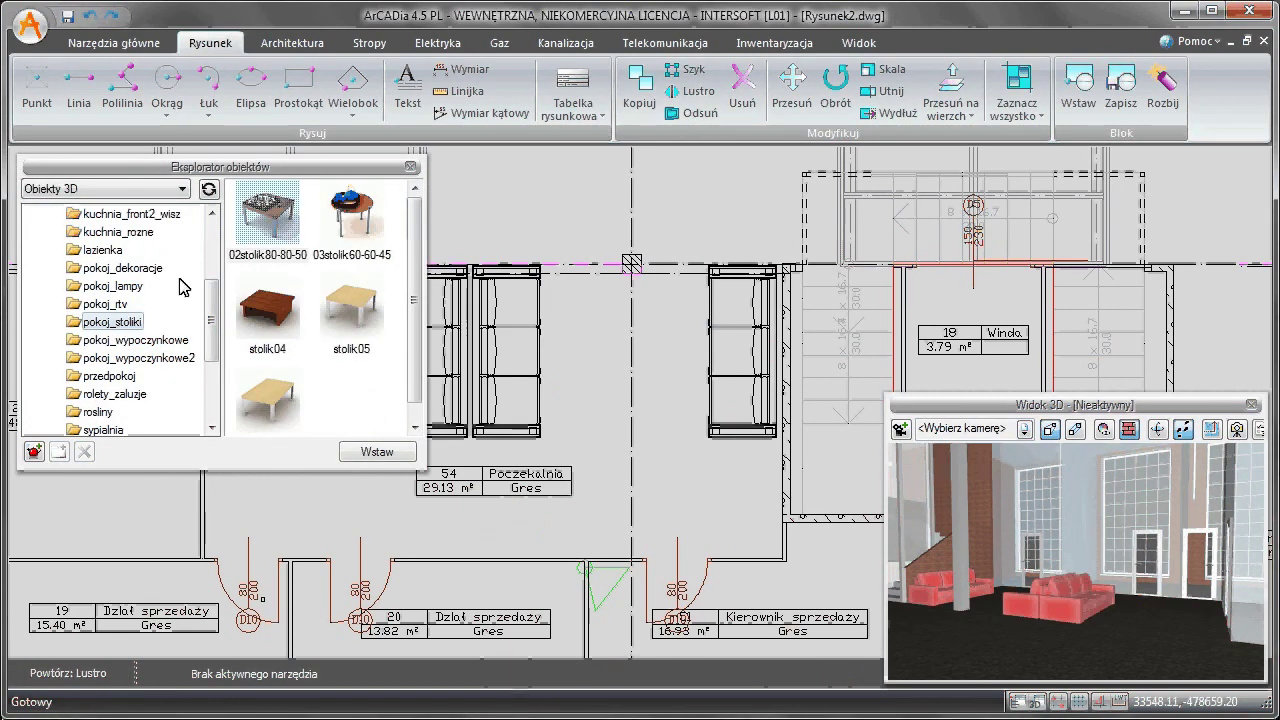
double_click(358, 308)
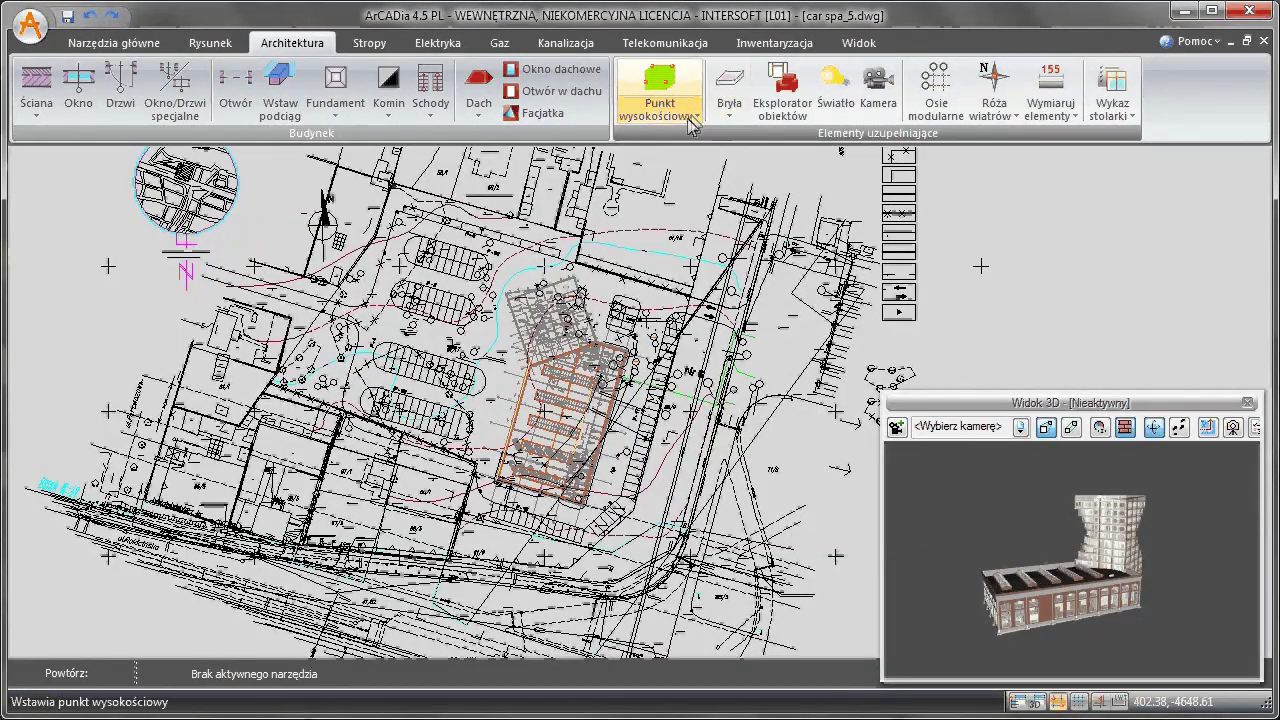
Step: Convert the car spa_5 site plan's height labels into terrain elevation points (Konwertuj napisy na punkty wysokościowe)
click(697, 116)
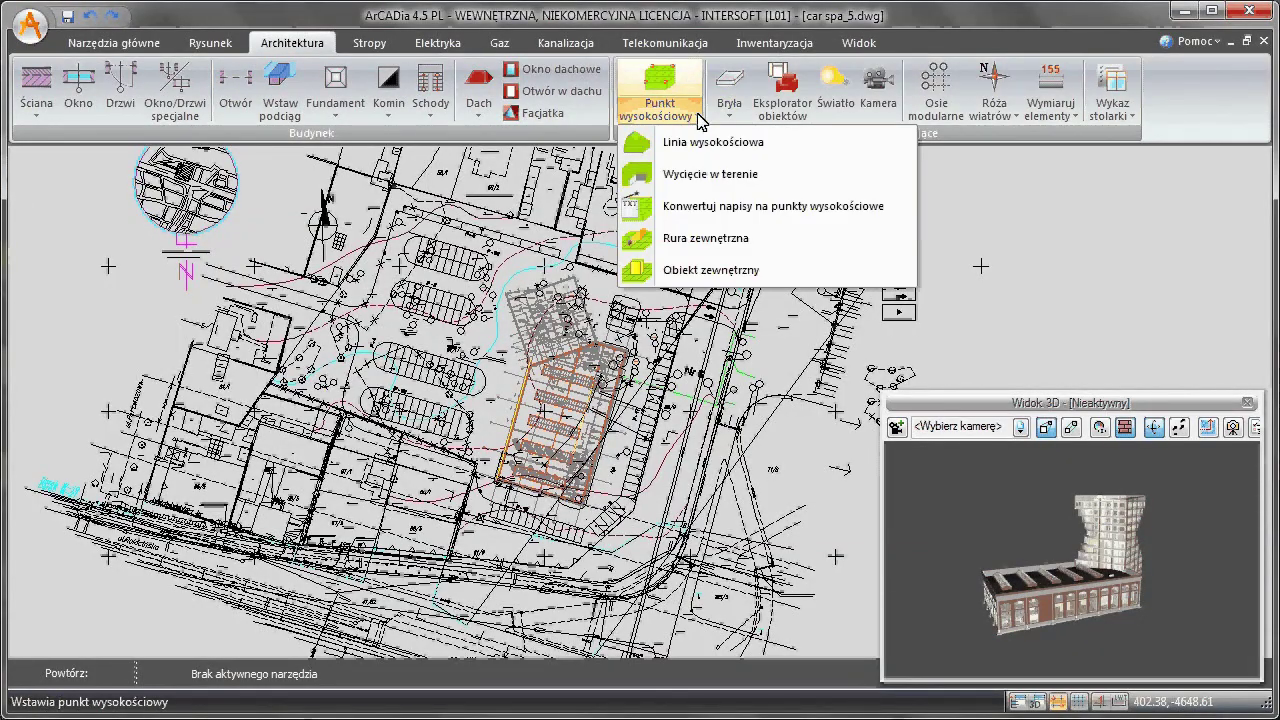
click(697, 208)
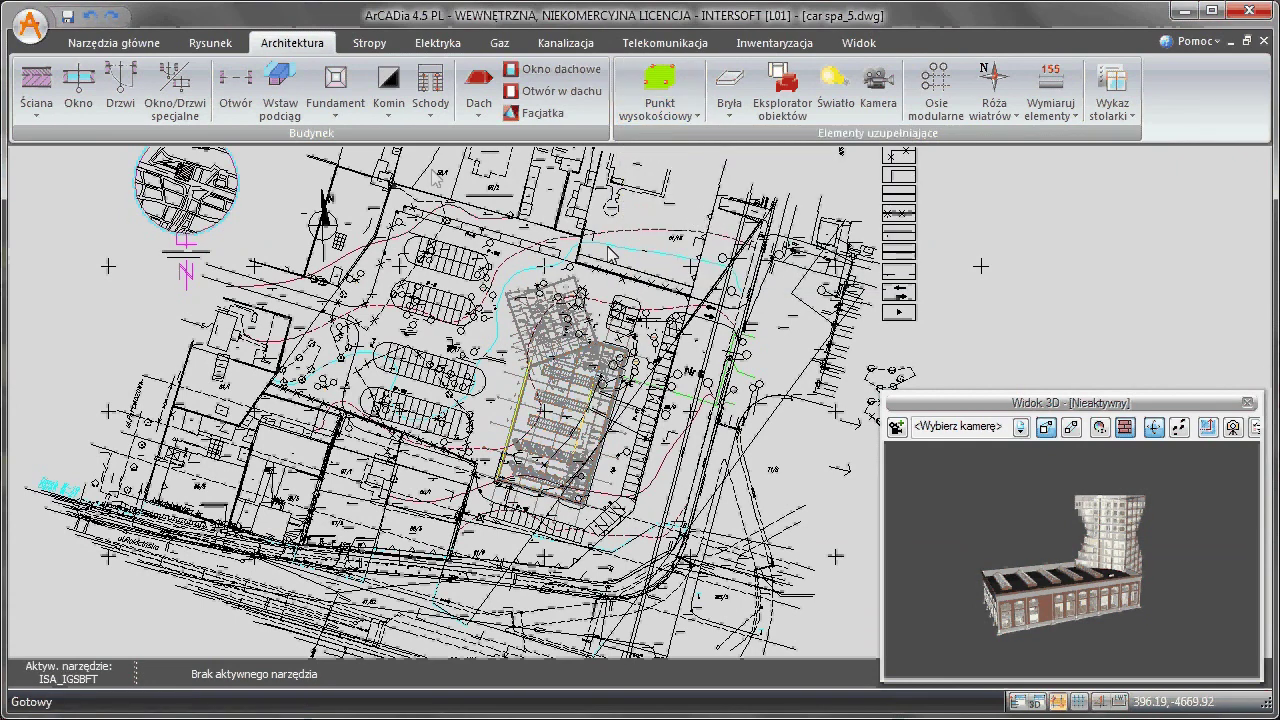